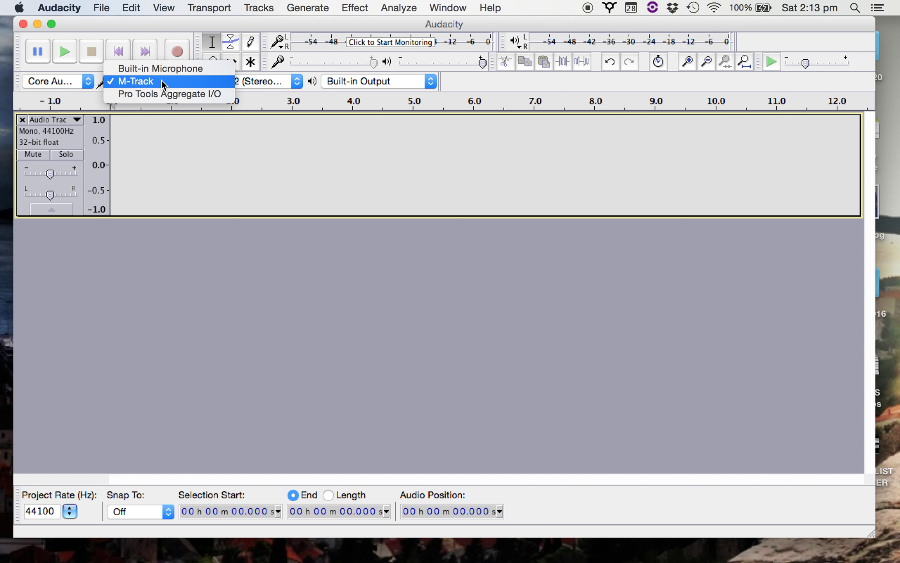
Keep M-Track as the recording device, record a short test, and undo the recorded audio
click(274, 104)
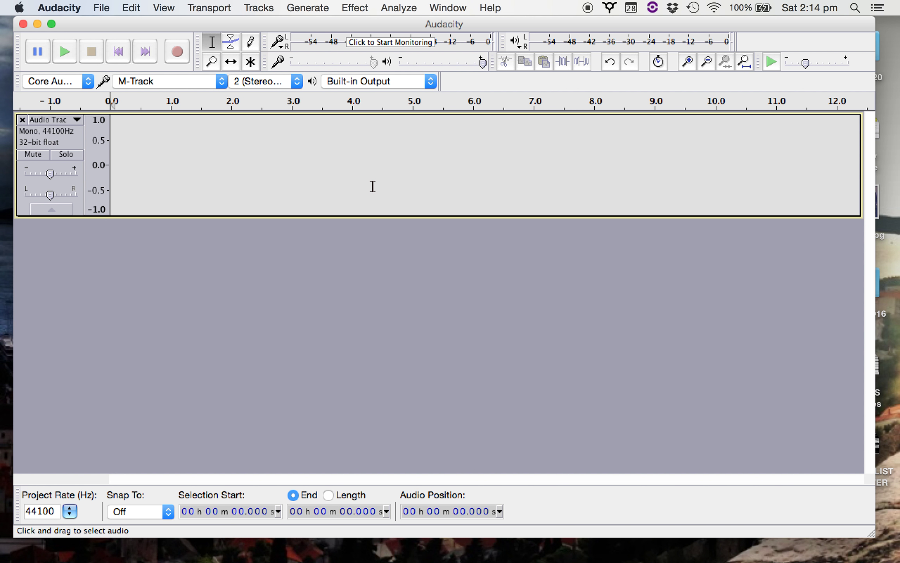
click(176, 51)
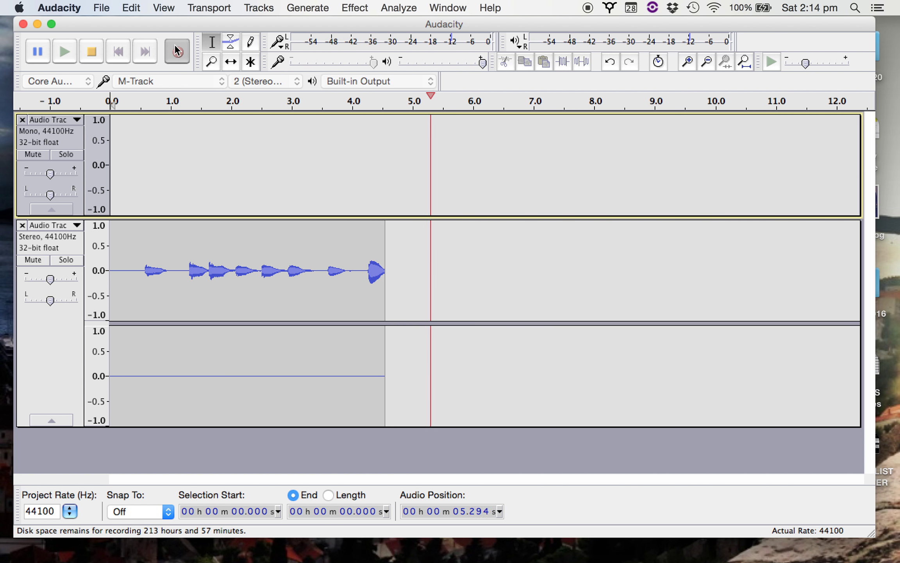
click(97, 49)
key(super+z)
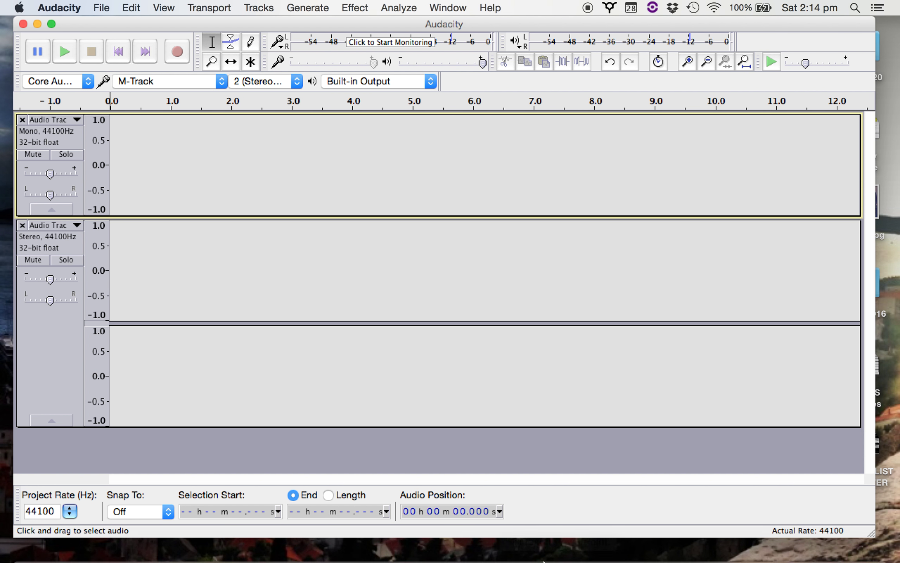
Switch to Finder and browse Google Drive to MUSIC SERVICES 2016, Parkdale Secondary College, Year 7
mouse_move(234, 551)
click(41, 521)
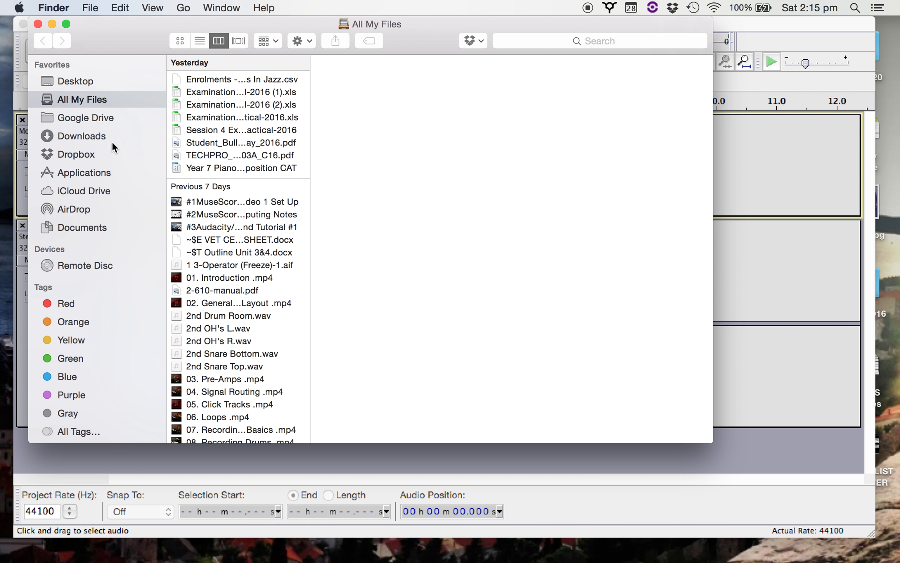
click(111, 119)
click(204, 226)
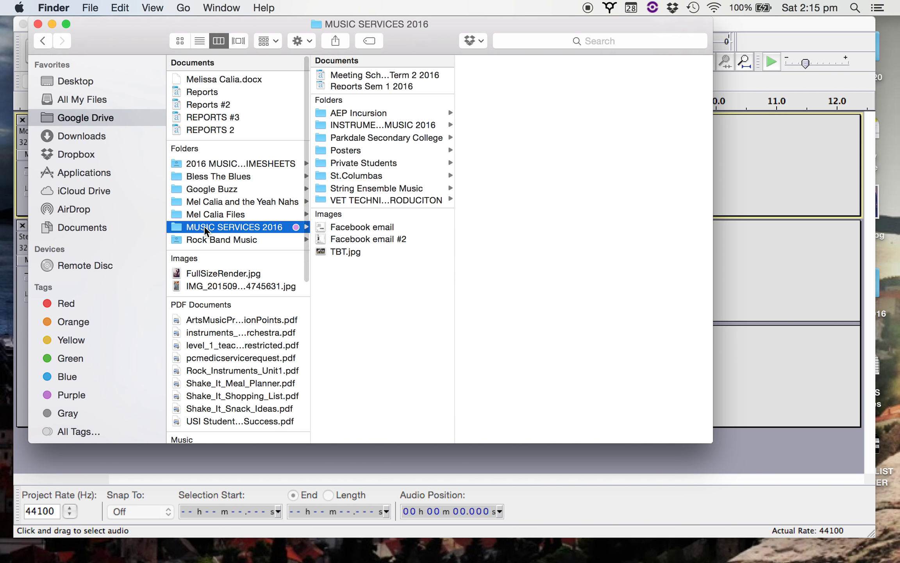
click(359, 126)
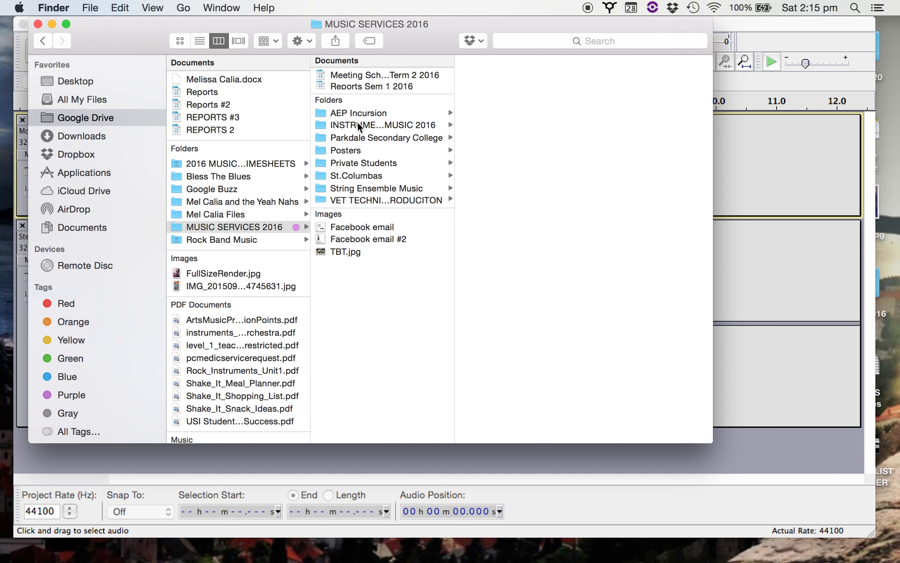
click(355, 139)
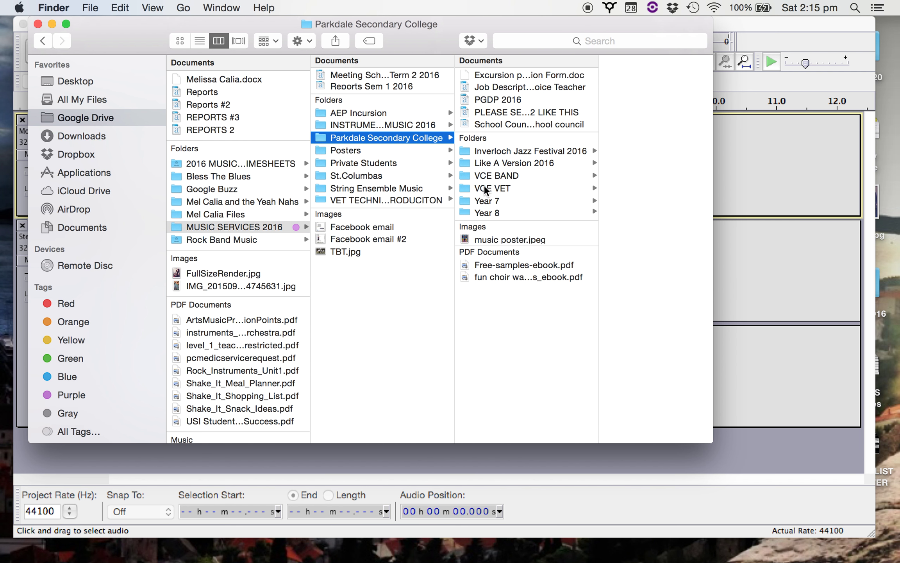
click(487, 201)
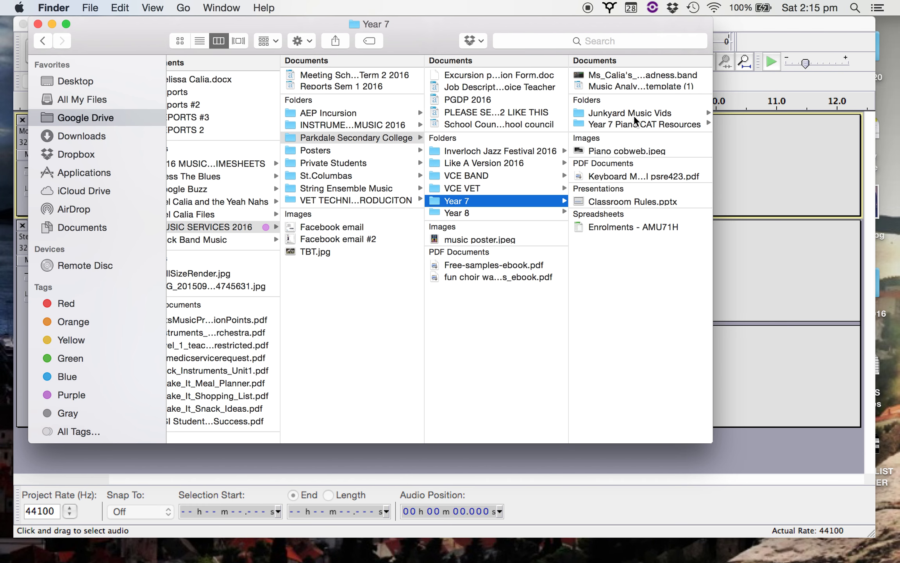
Open the piano composition score from Year 7 Piano CAT Resources in MuseScore, and close it and Finder to return to Audacity
click(632, 125)
click(627, 92)
double_click(477, 92)
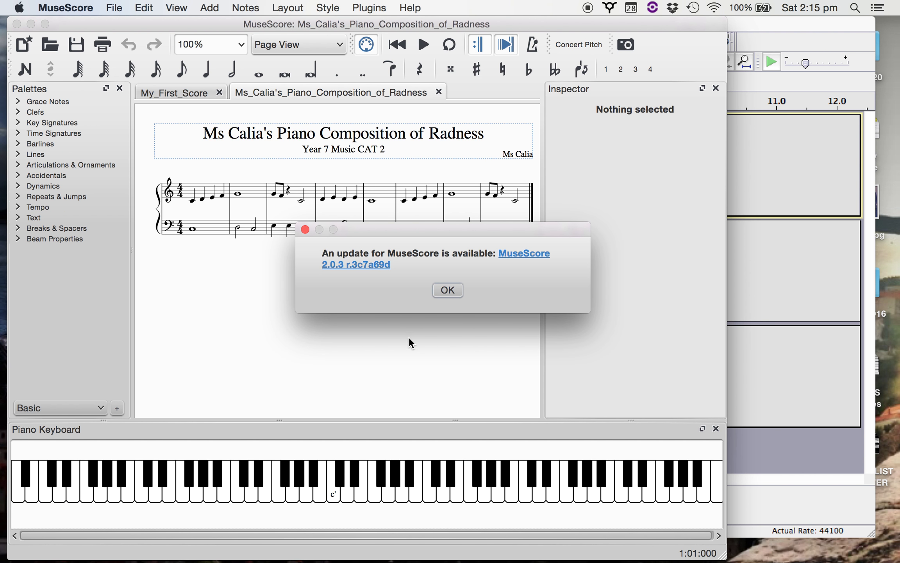
click(306, 230)
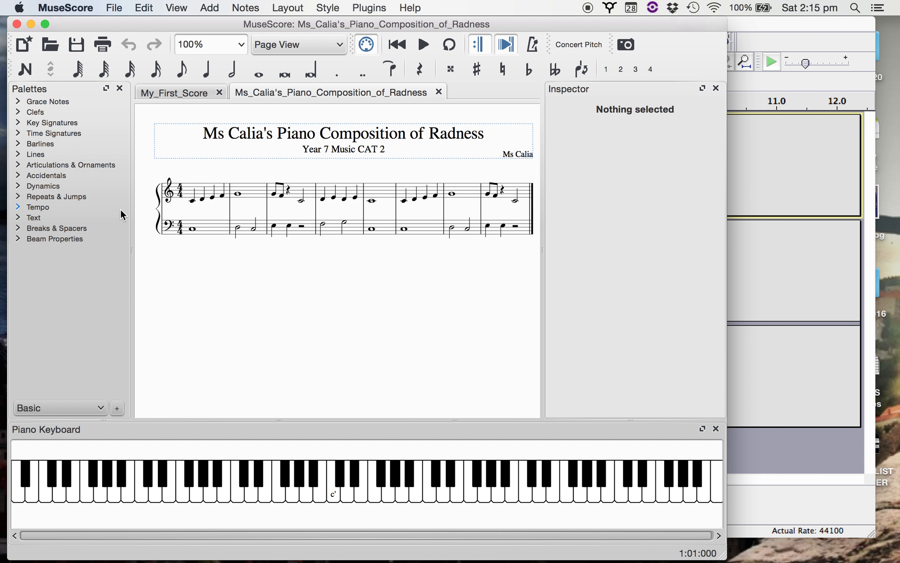
click(17, 24)
click(38, 26)
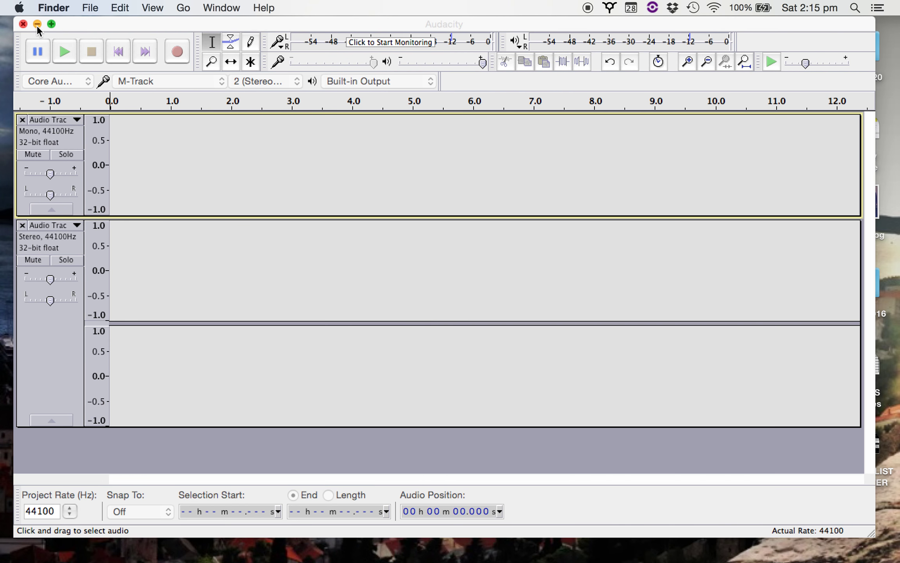
Record a take of the piano composition lasting about 49 seconds and play its opening back from the start
click(178, 52)
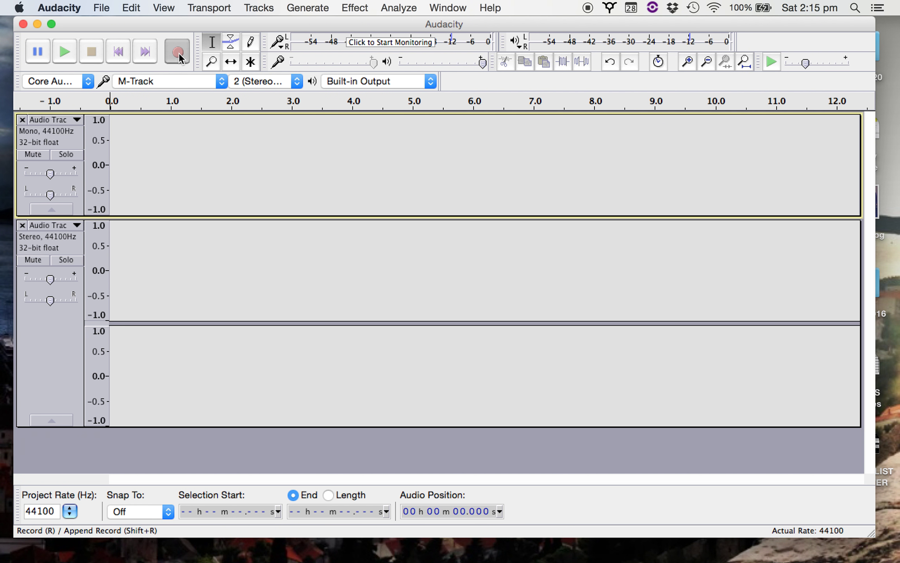
click(179, 52)
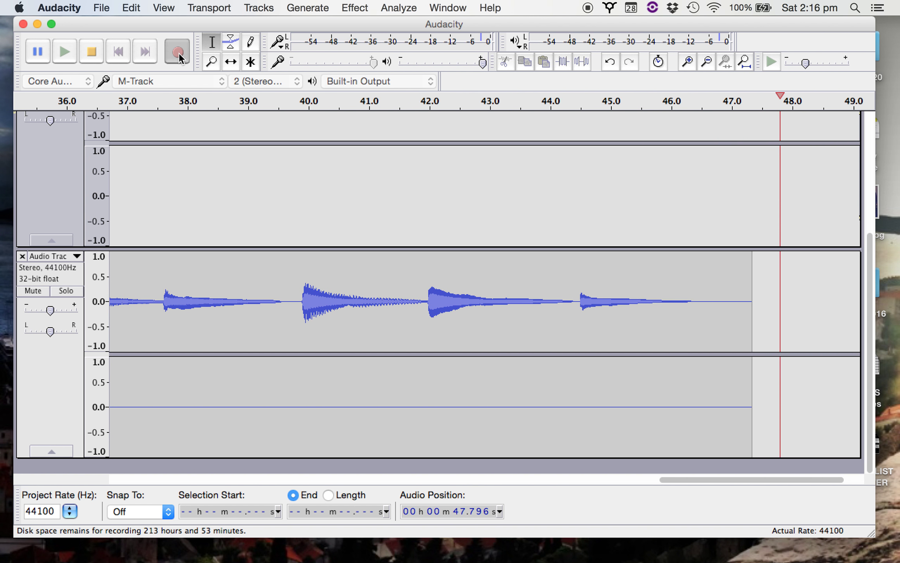
click(91, 49)
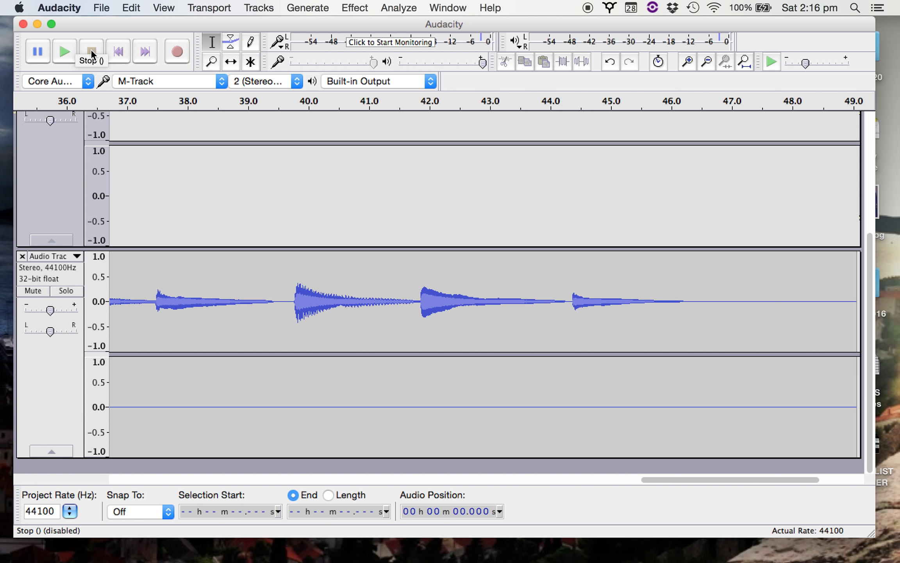
click(117, 52)
key(space)
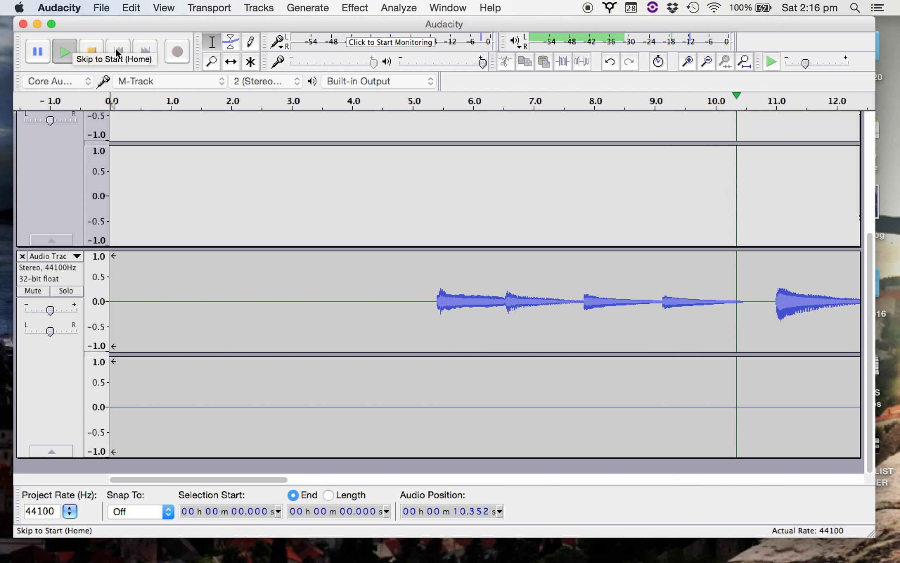
key(space)
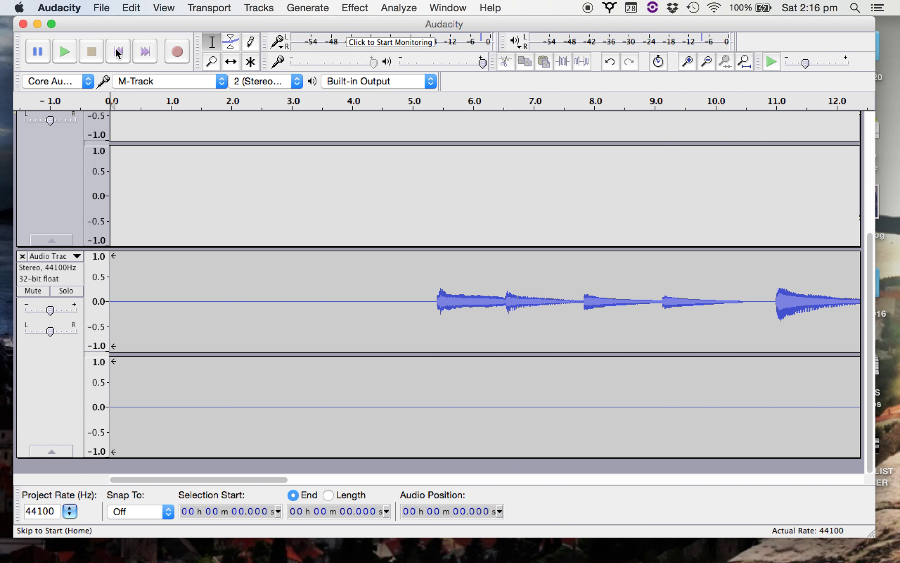
Delete all the recorded audio and record a new piano take lasting about 42 seconds
key(super+a)
key(Delete)
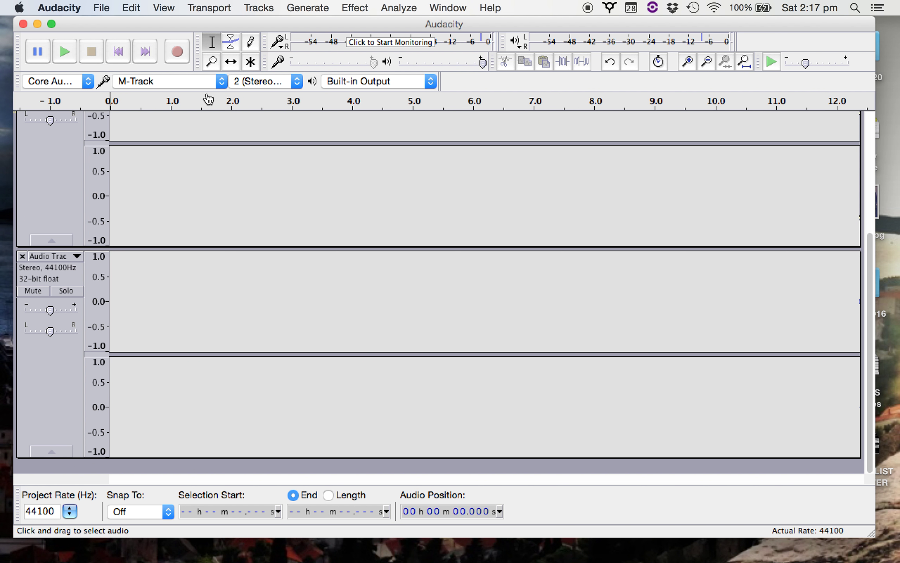
click(178, 52)
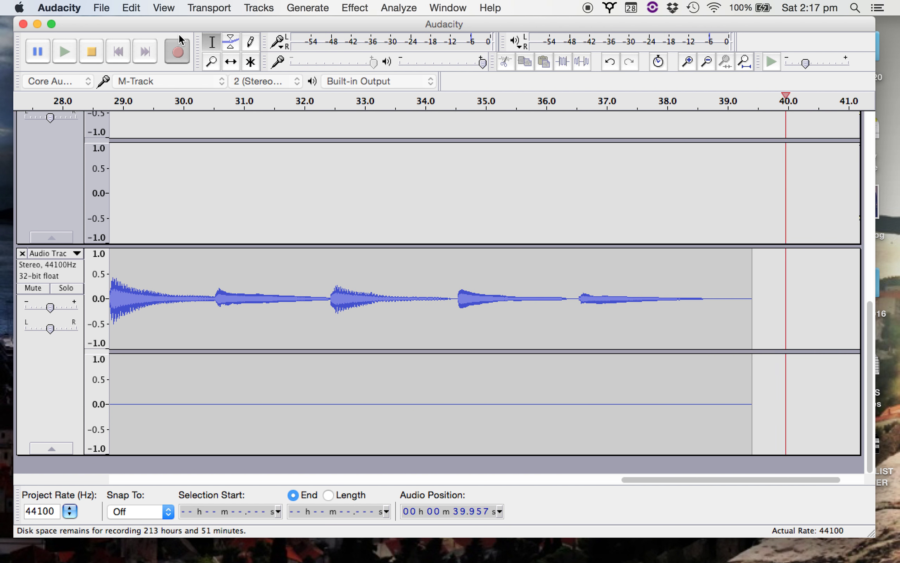
click(93, 45)
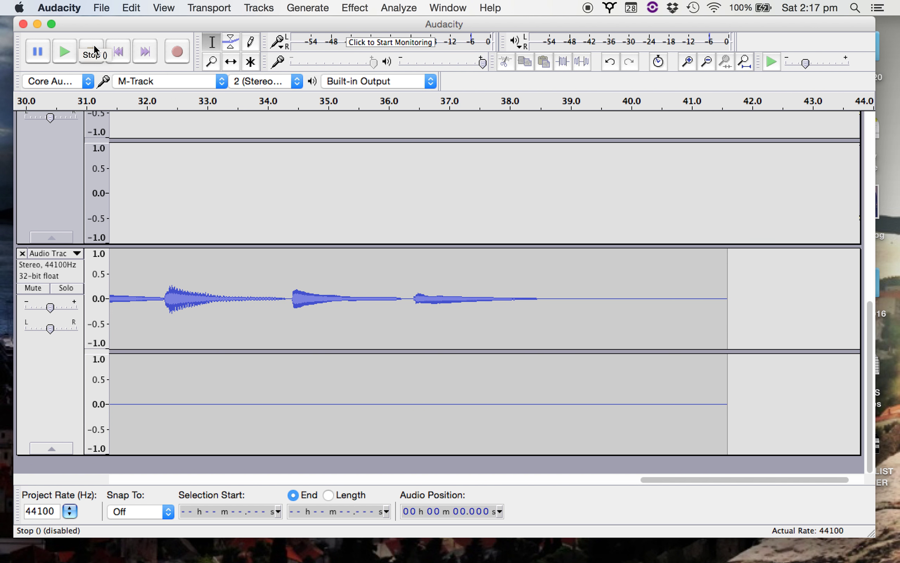
Start saving the project, with Google Drive's MUSIC SERVICES 2016, Parkdale Secondary College, Year 7, Year 7 Piano CAT Resources as the destination folder
click(102, 8)
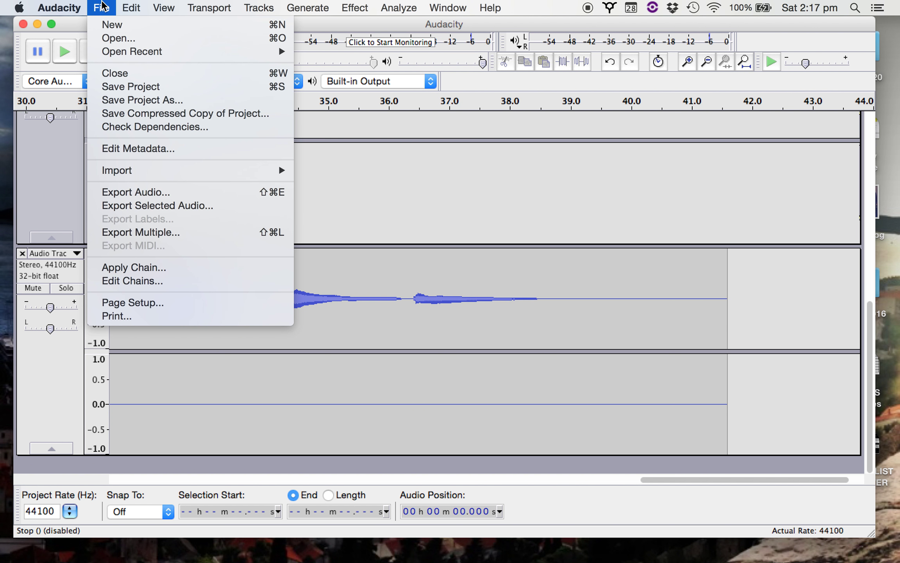
click(124, 87)
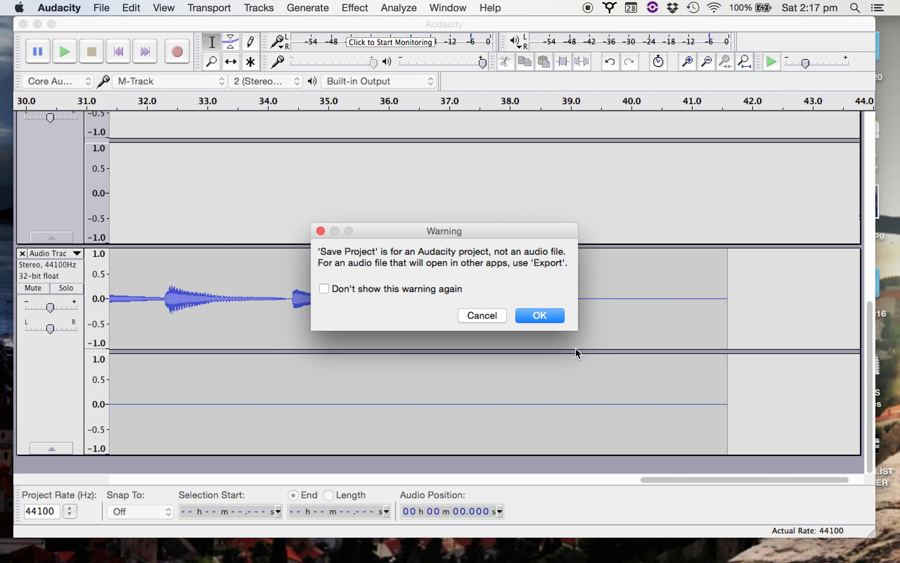
click(558, 318)
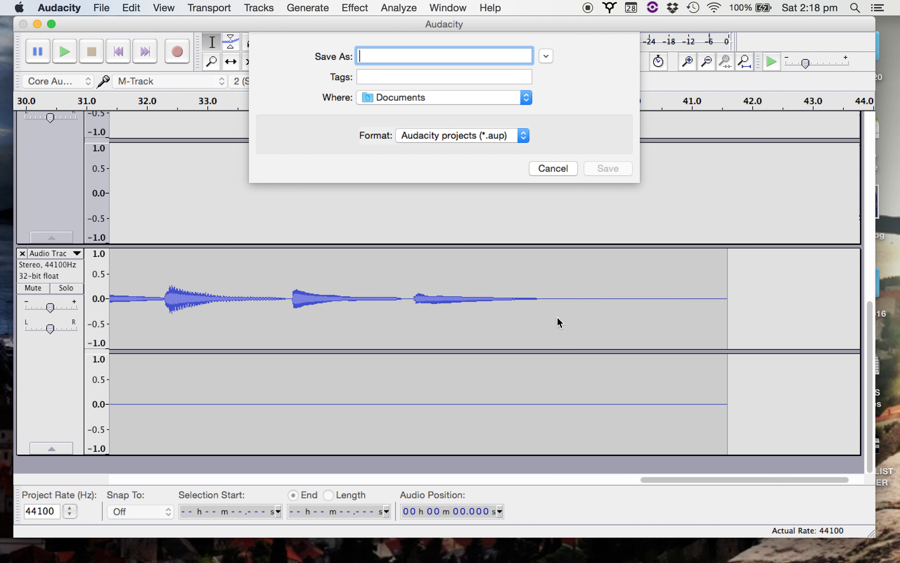
click(526, 99)
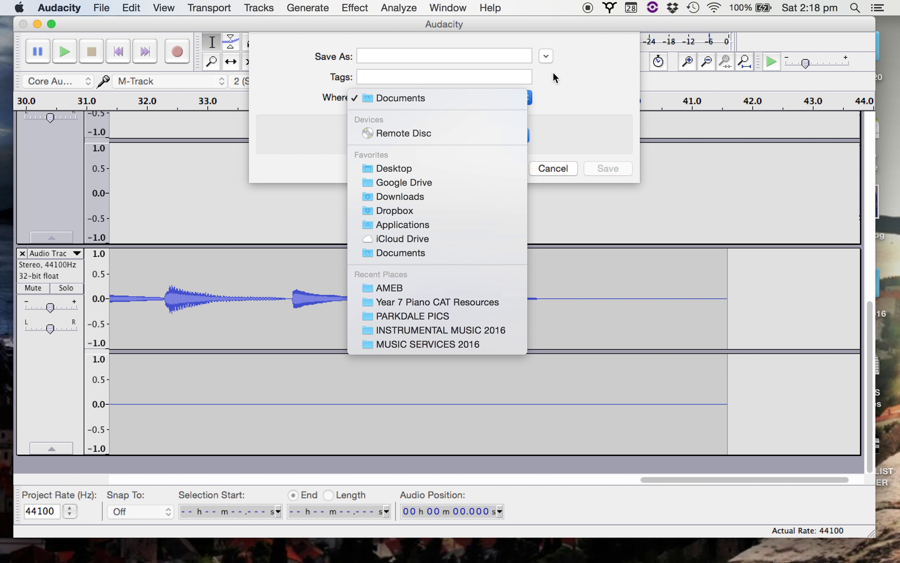
click(550, 56)
click(549, 56)
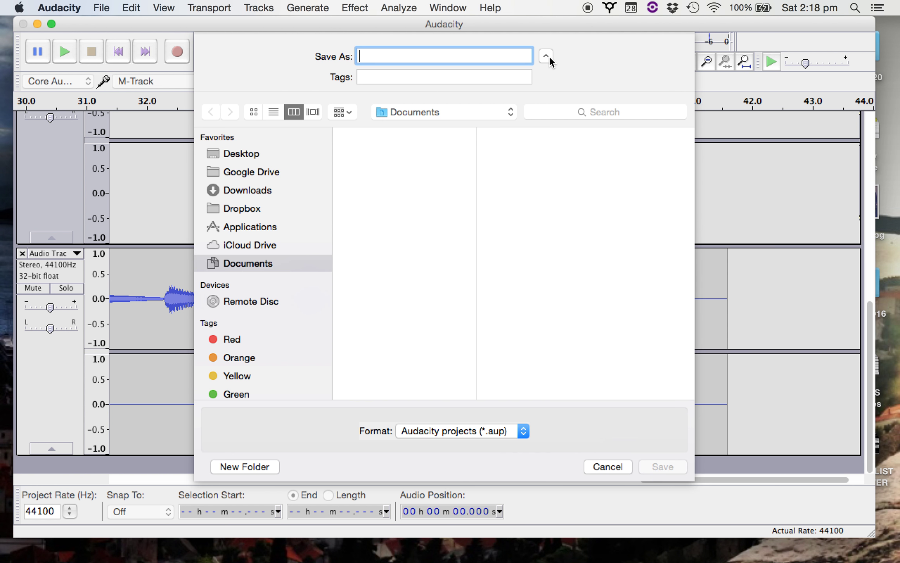
click(261, 173)
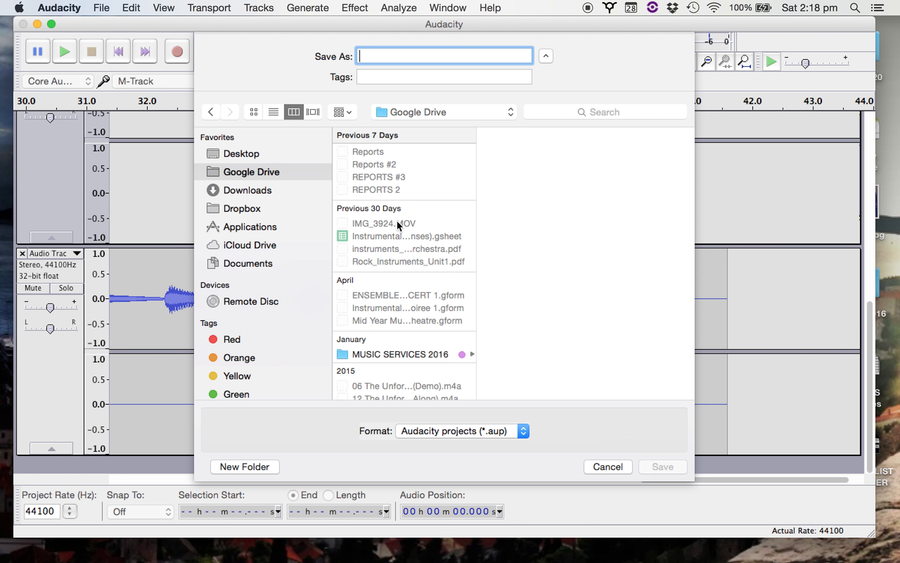
click(366, 355)
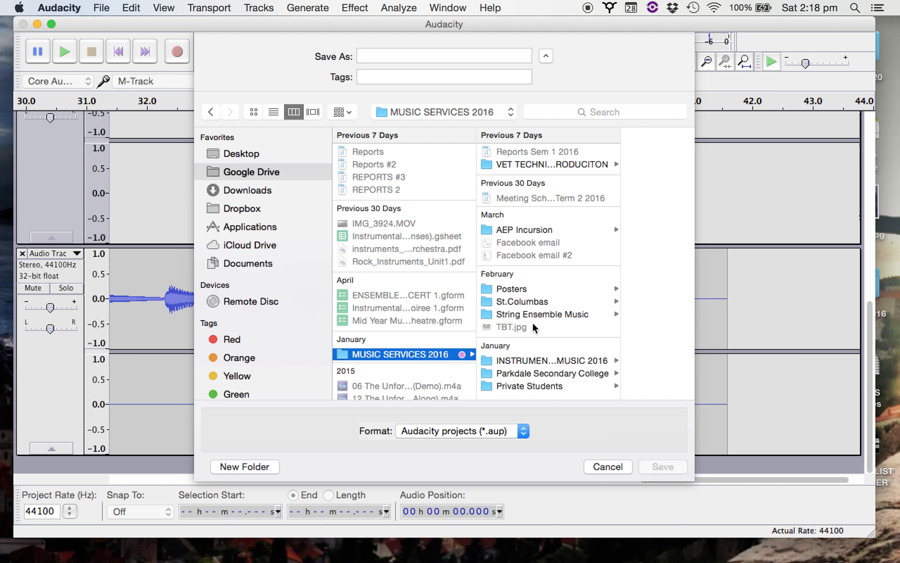
click(526, 373)
click(577, 353)
click(605, 163)
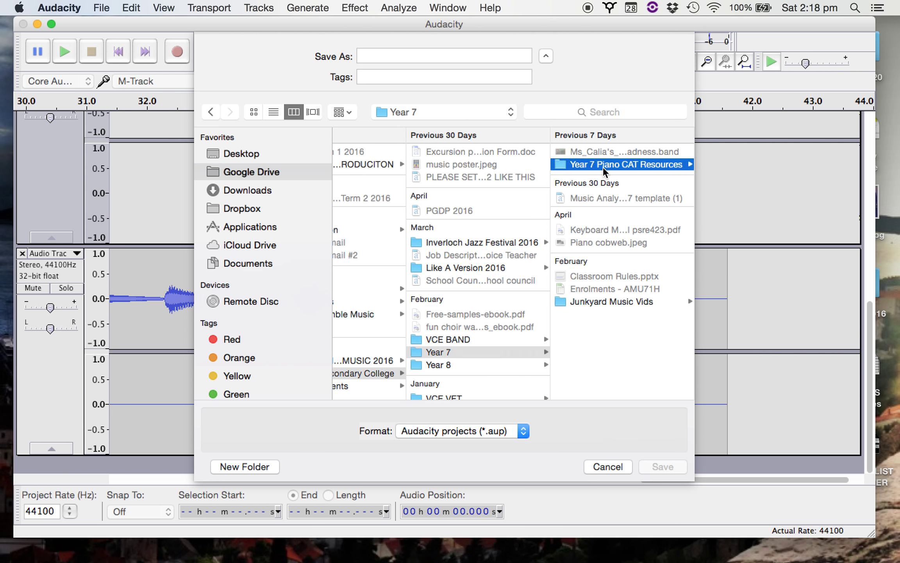
Name the project with the teacher's name in possessive form followed by "Audacity Comp" and save it in Audacity project format
click(450, 54)
text(Ms )
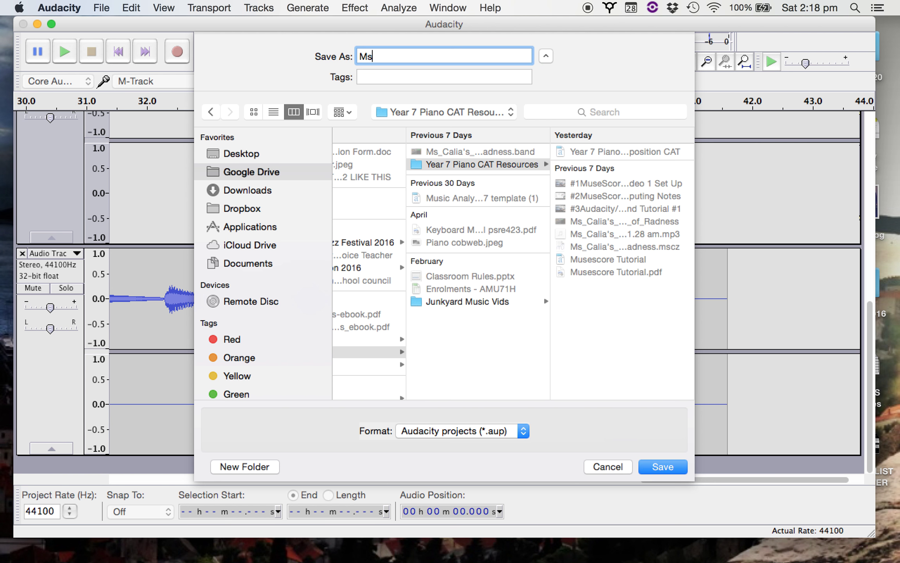
text(CAli)
key(BackSpace)
key(BackSpace)
text(lia's Audacity Comp)
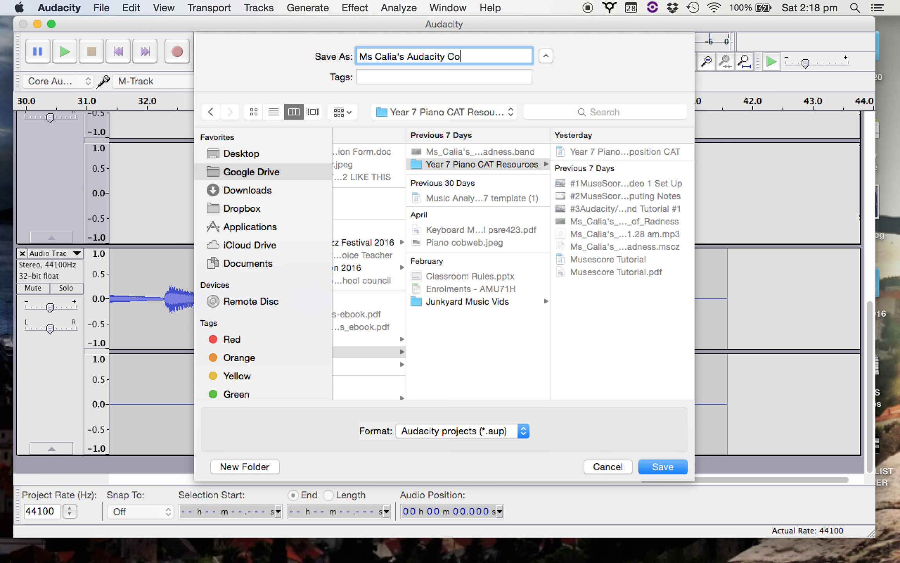
key(Return)
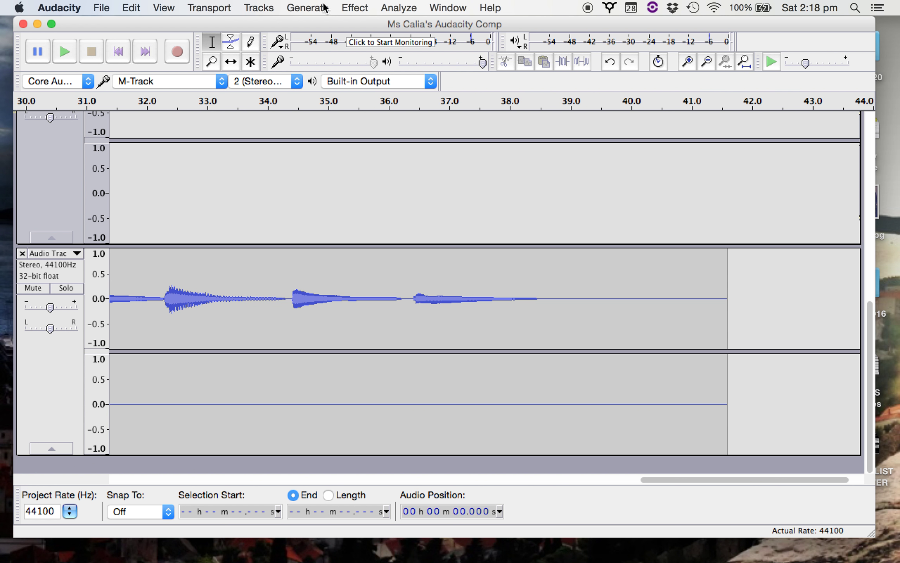
click(343, 10)
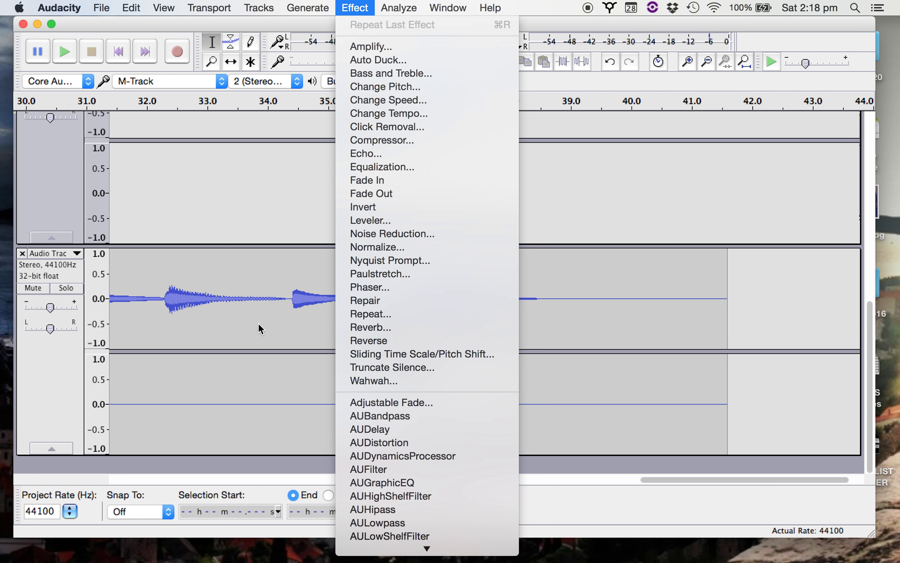
mouse_move(319, 11)
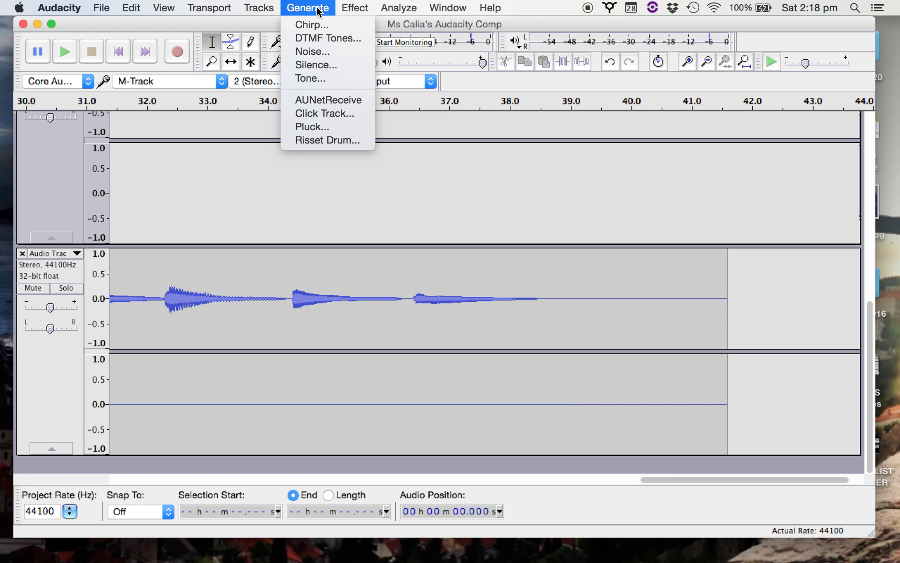
mouse_move(348, 9)
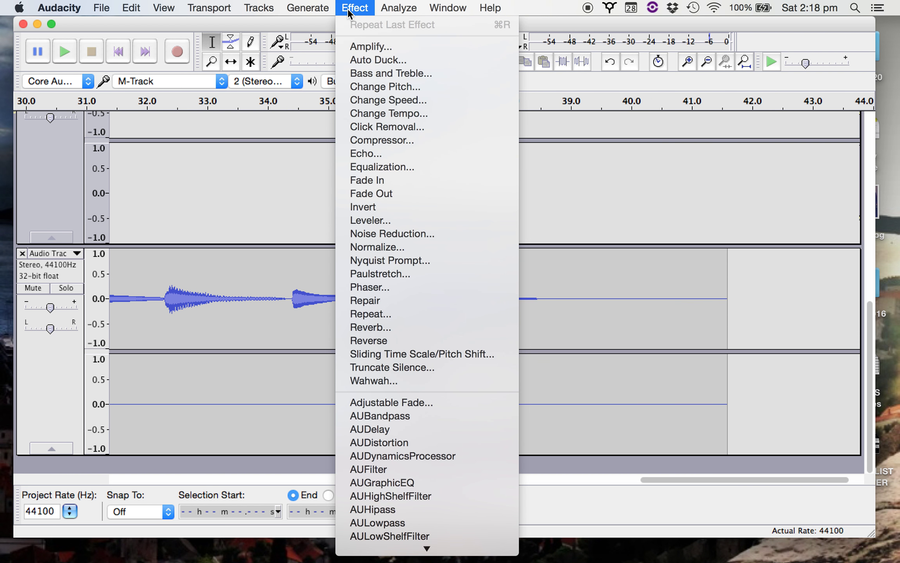
click(264, 176)
scroll(264, 177, up, 3)
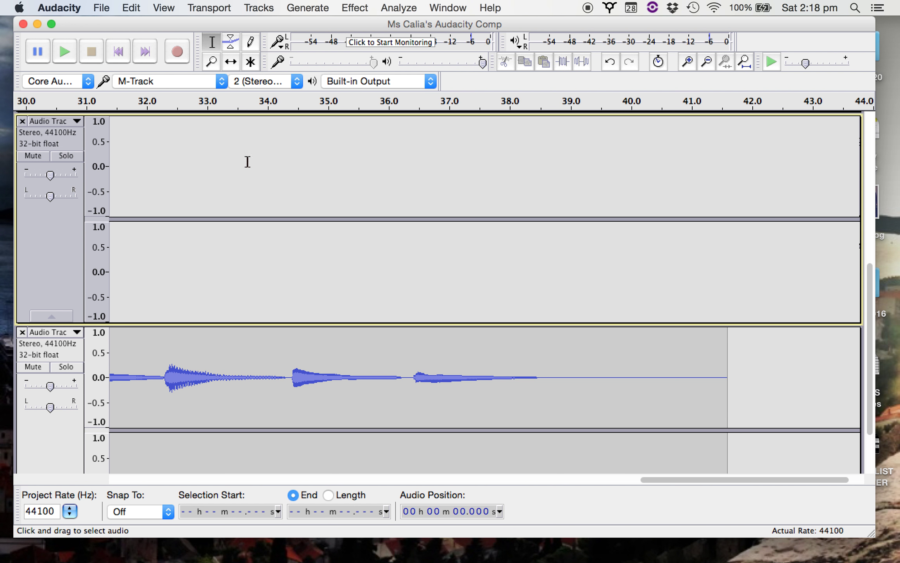
Start exporting the audio with Google Drive's MUSIC SERVICES 2016, Parkdale Secondary College, Year 7, Year 7 Piano CAT Resources as the destination folder
click(102, 6)
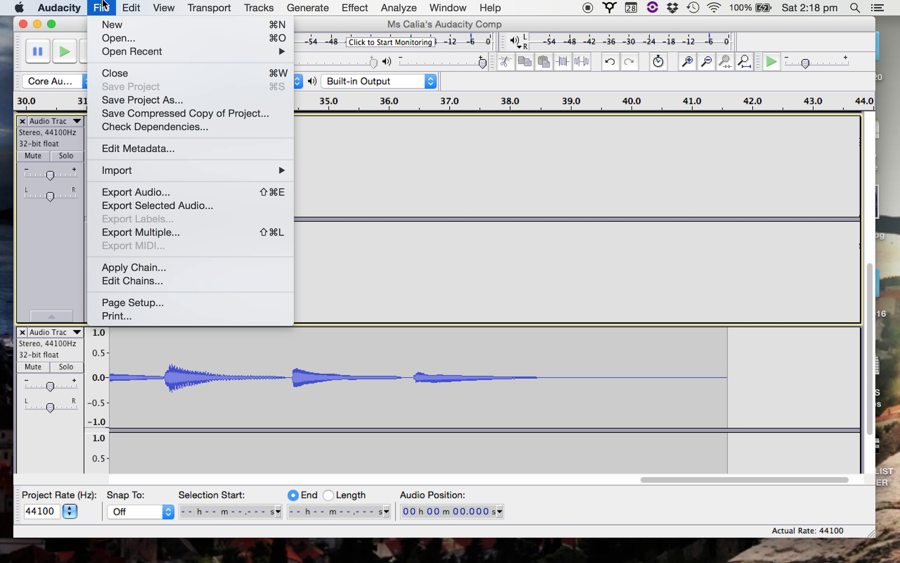
click(123, 197)
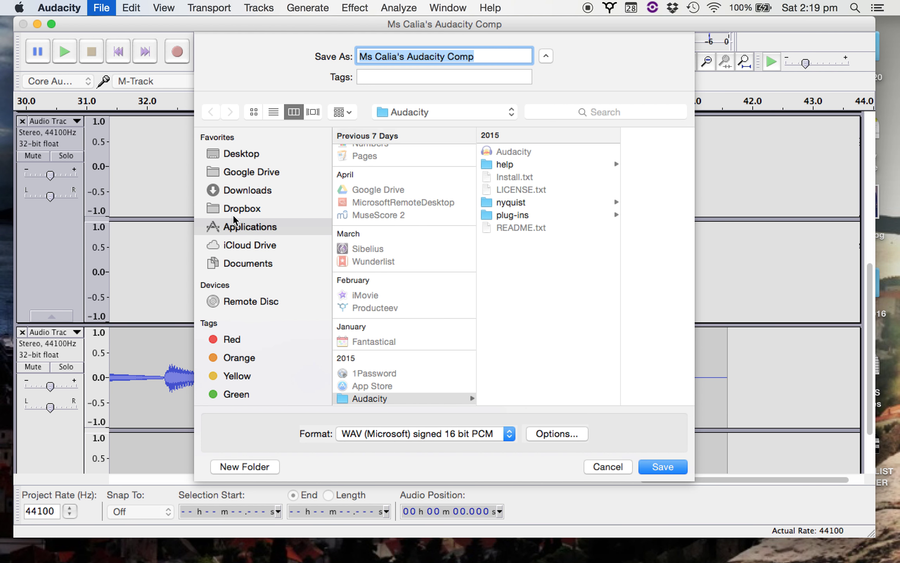
click(239, 172)
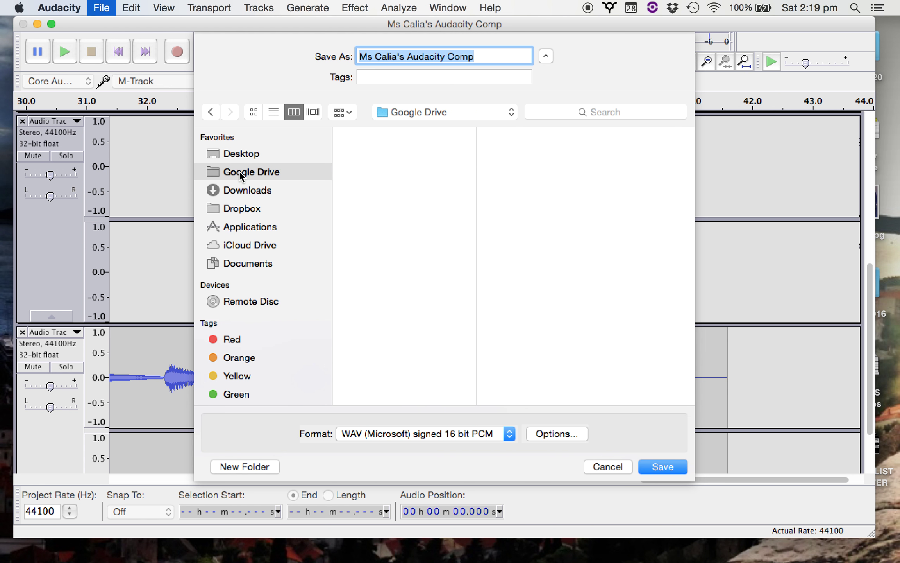
click(404, 347)
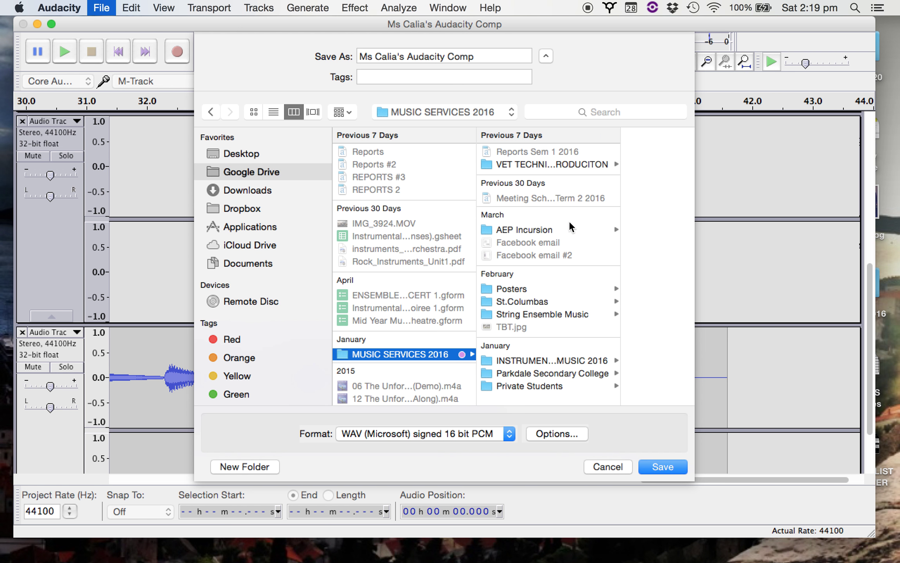
click(503, 372)
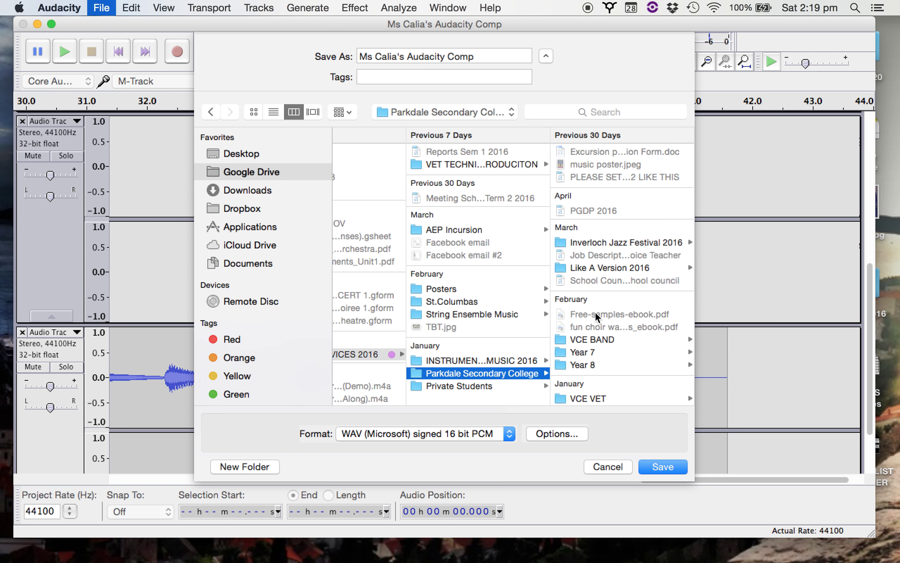
click(586, 343)
click(534, 351)
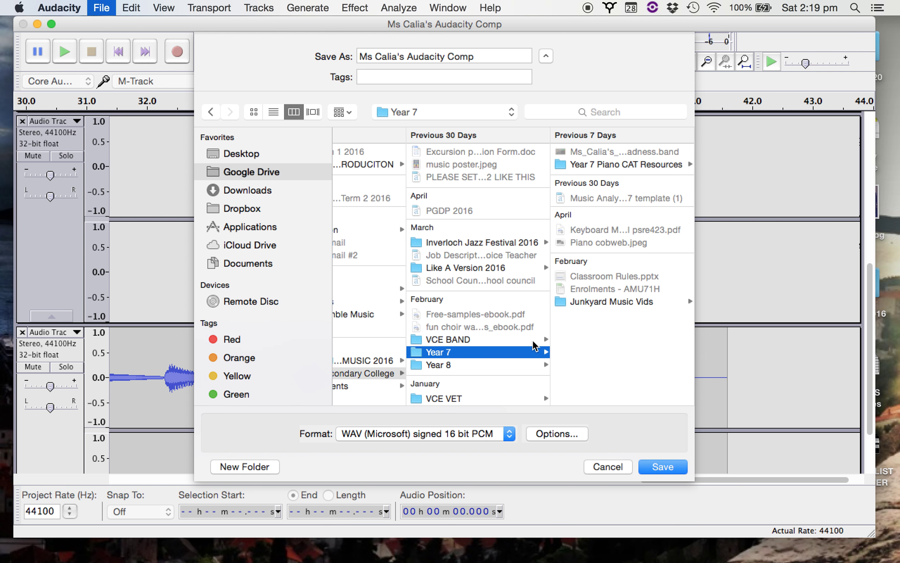
click(583, 164)
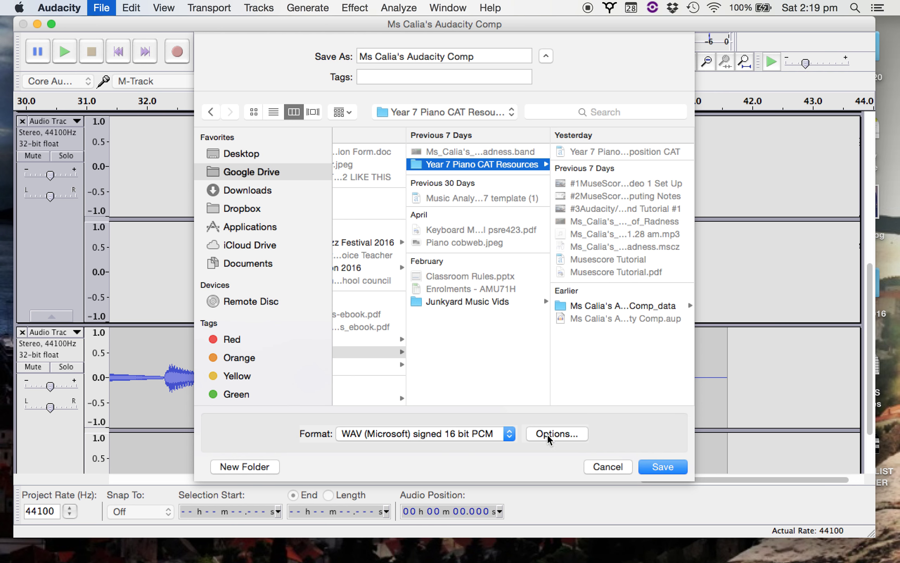
Set the export format to MP3 Files, save under the existing name and accept the mixdown to two stereo channels
click(381, 431)
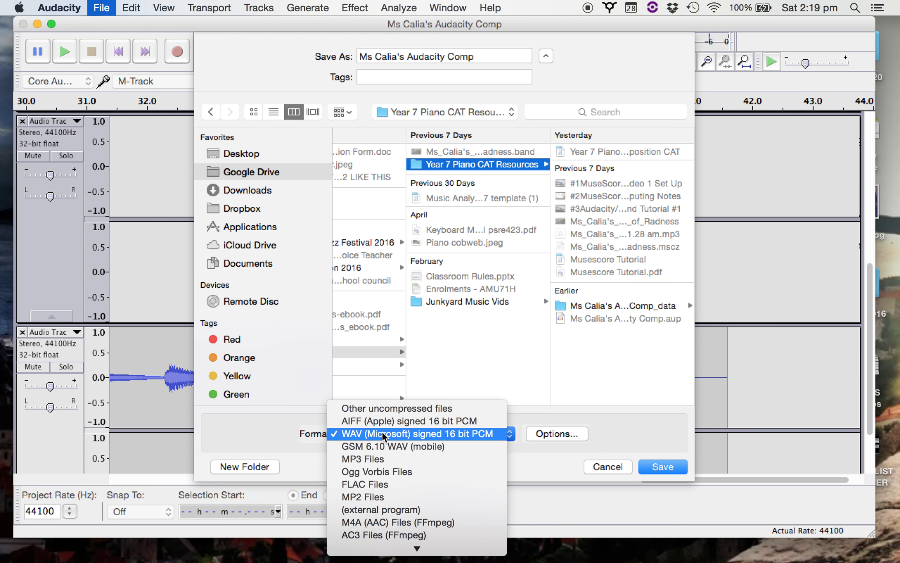
click(309, 442)
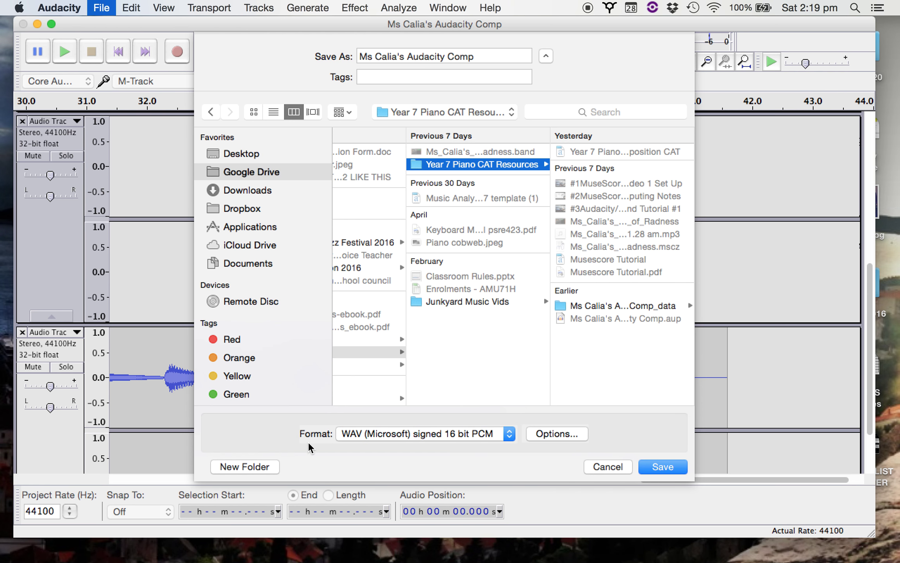
click(385, 434)
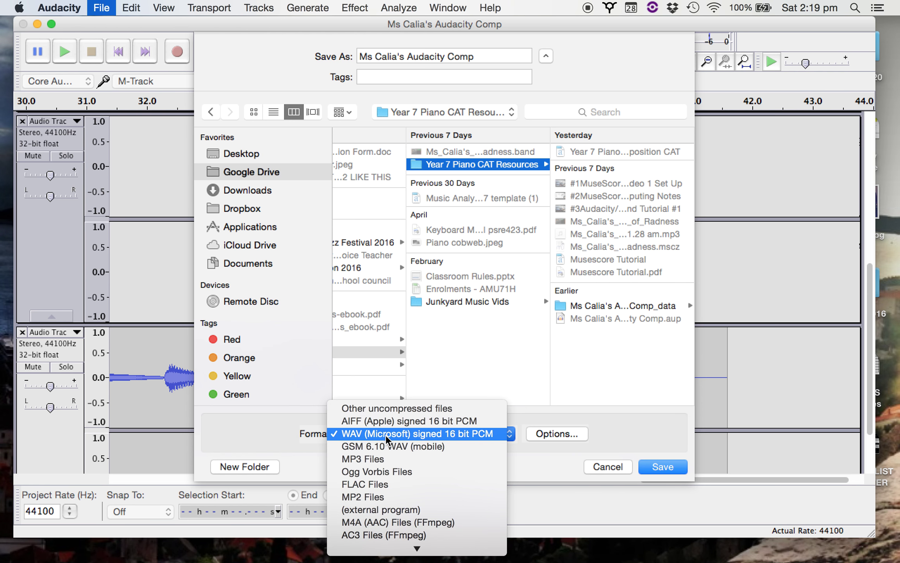
click(379, 460)
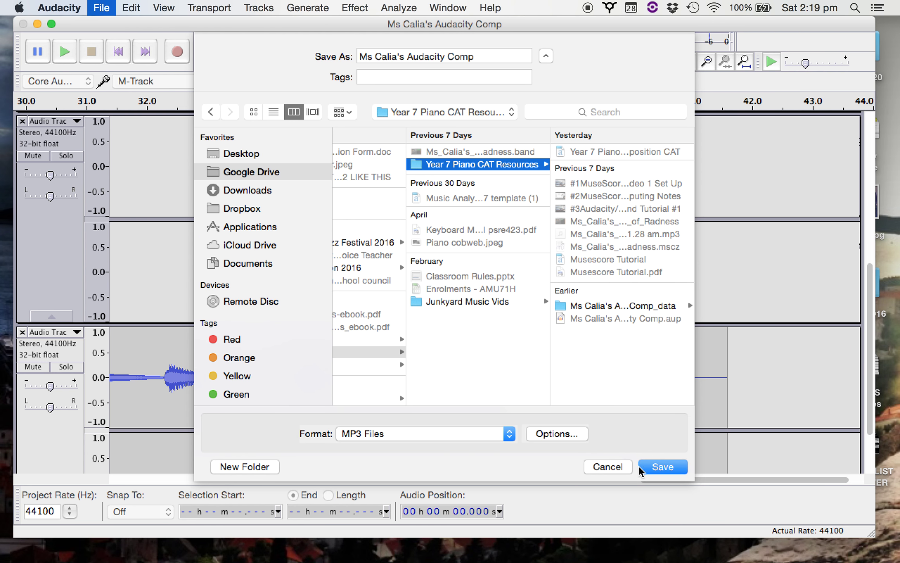
click(654, 471)
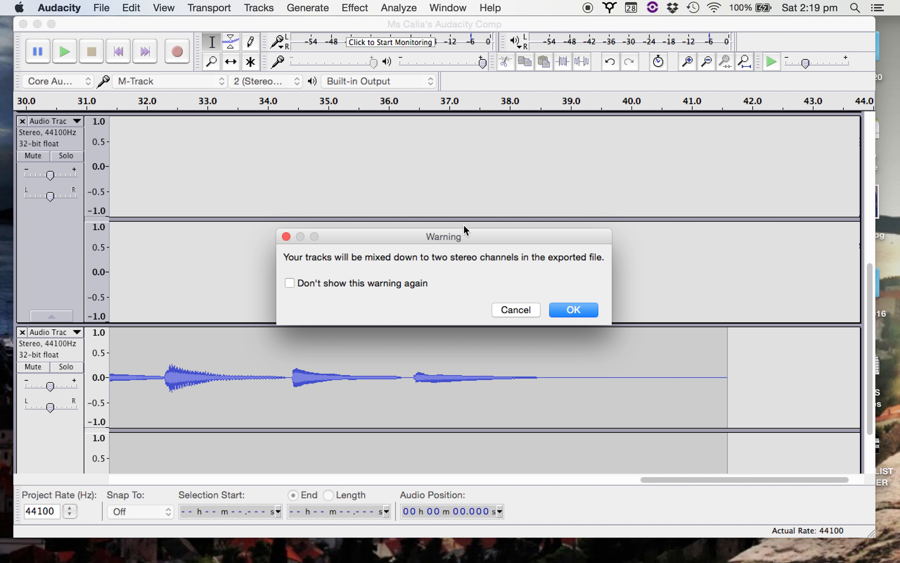
click(581, 310)
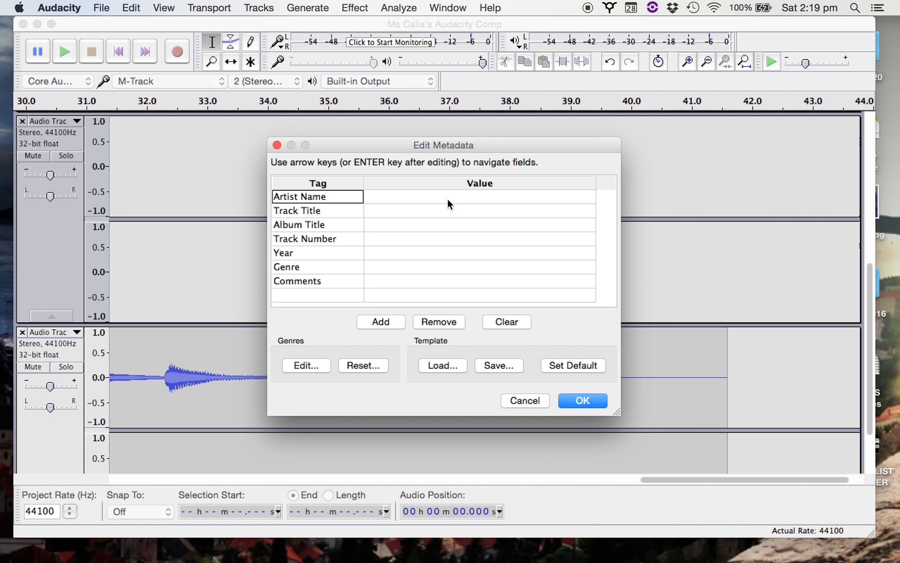
Enter the teacher's name as the artist, and title the track with the name in possessive form followed by "Piano Composition Of Rad"
click(431, 199)
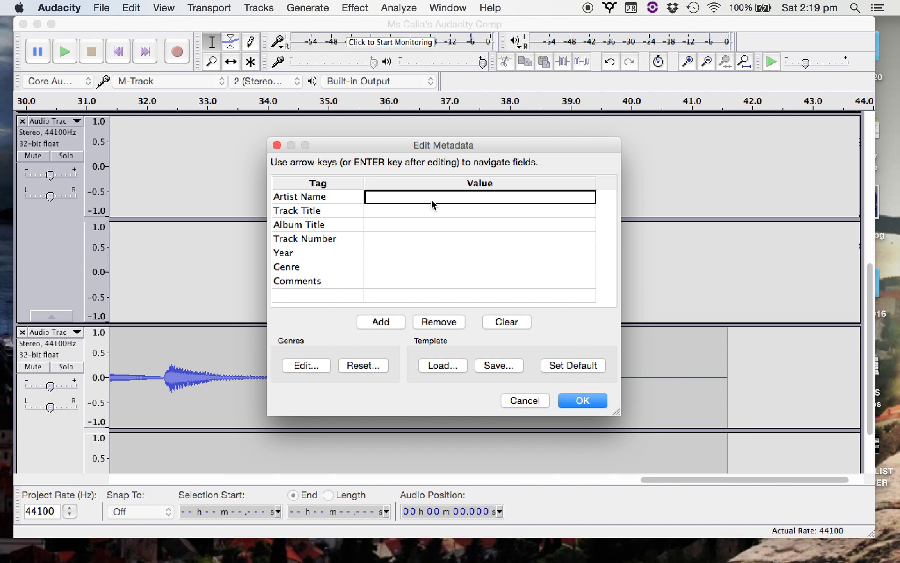
text(Ms Calia)
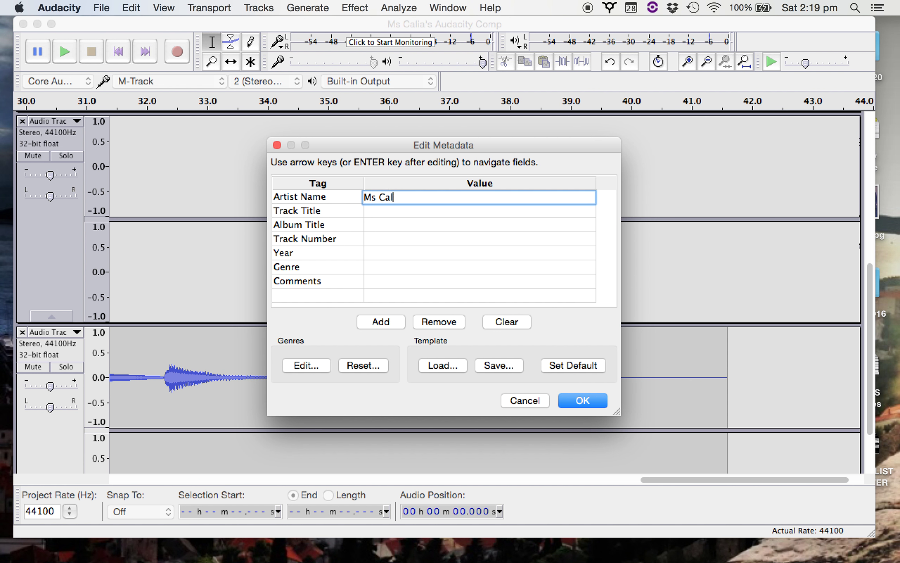
click(416, 209)
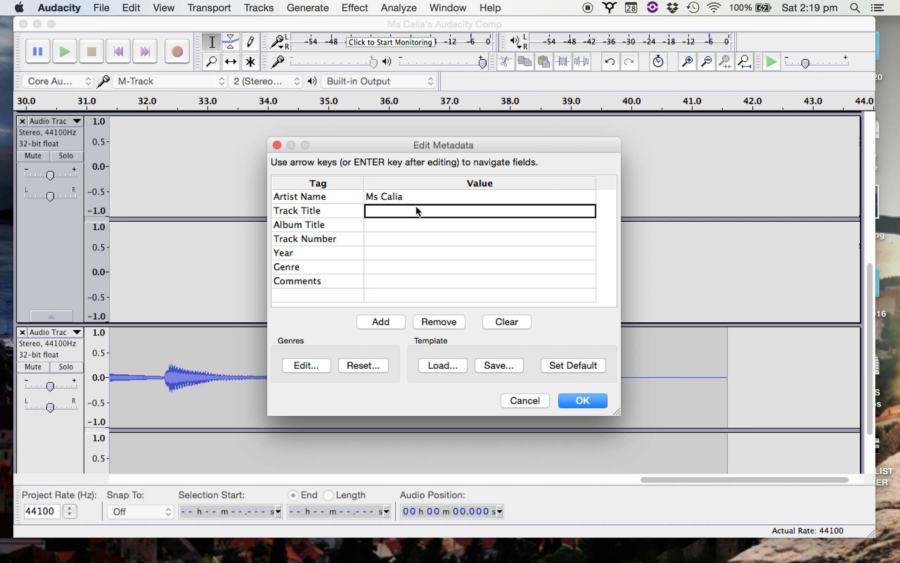
text(Ms)
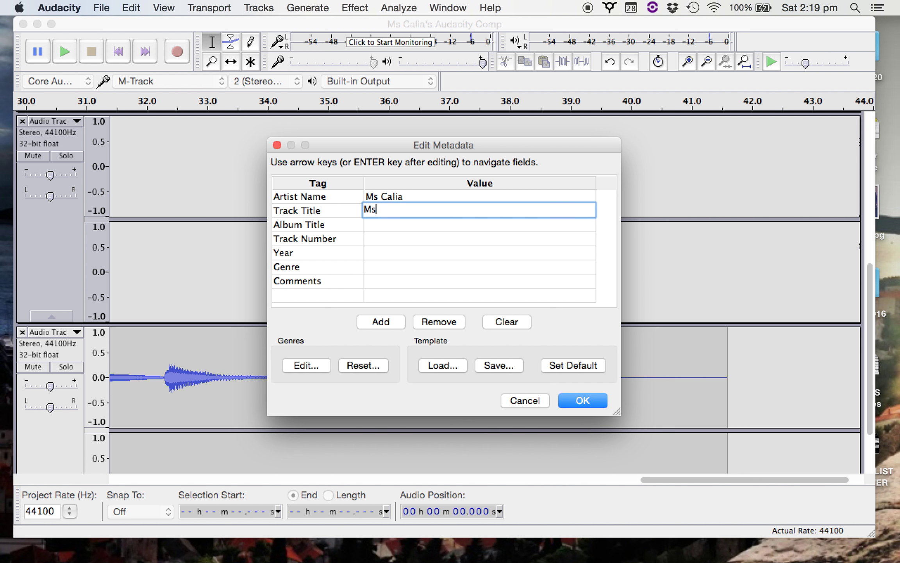
text( Calia's Composition)
text(Of )
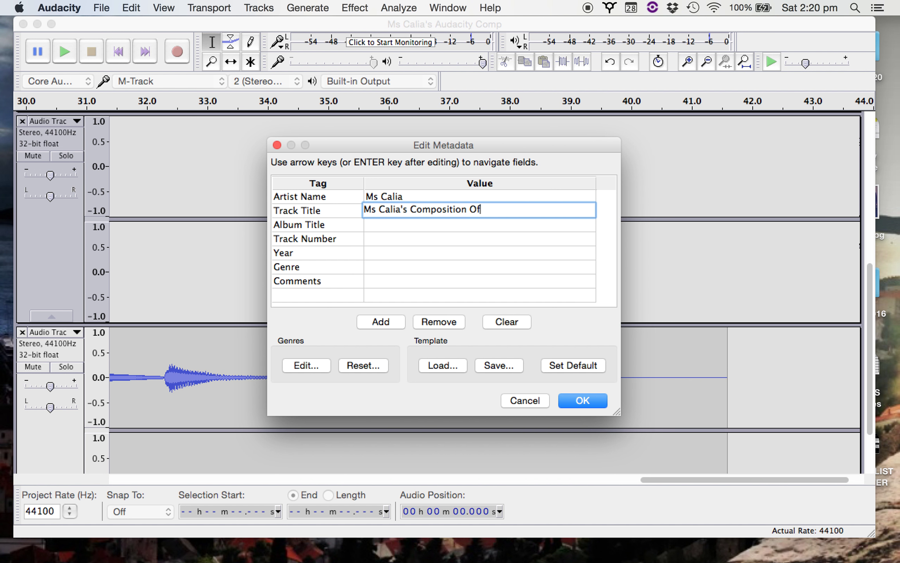
text(Rad)
click(408, 207)
text(Piano)
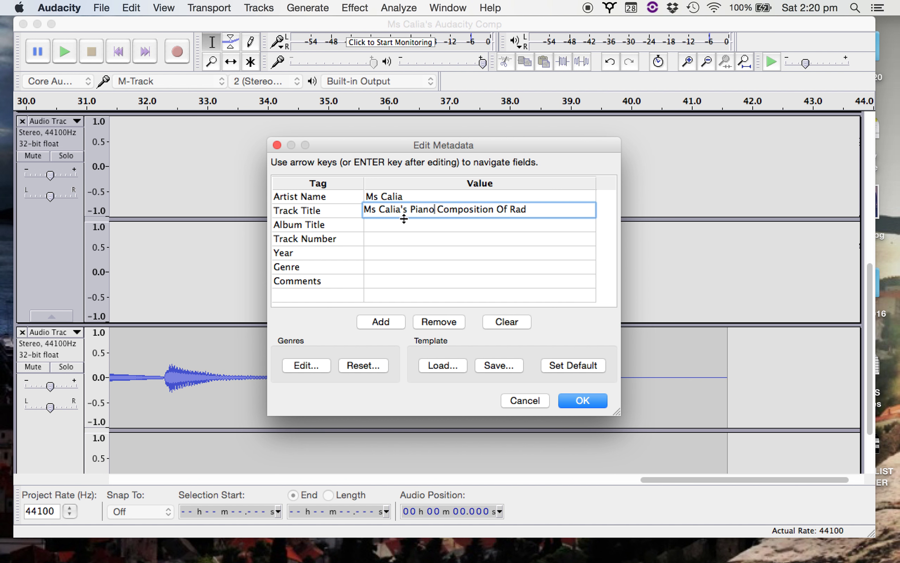
Fill in the metadata with album title "Year 7 Music", track number 1 and year 2016
click(402, 223)
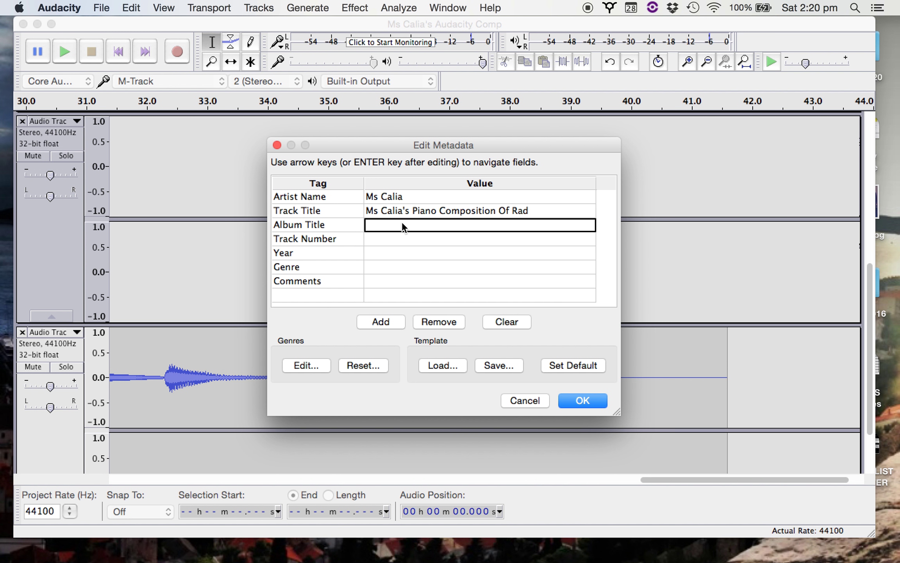
text(Year 7)
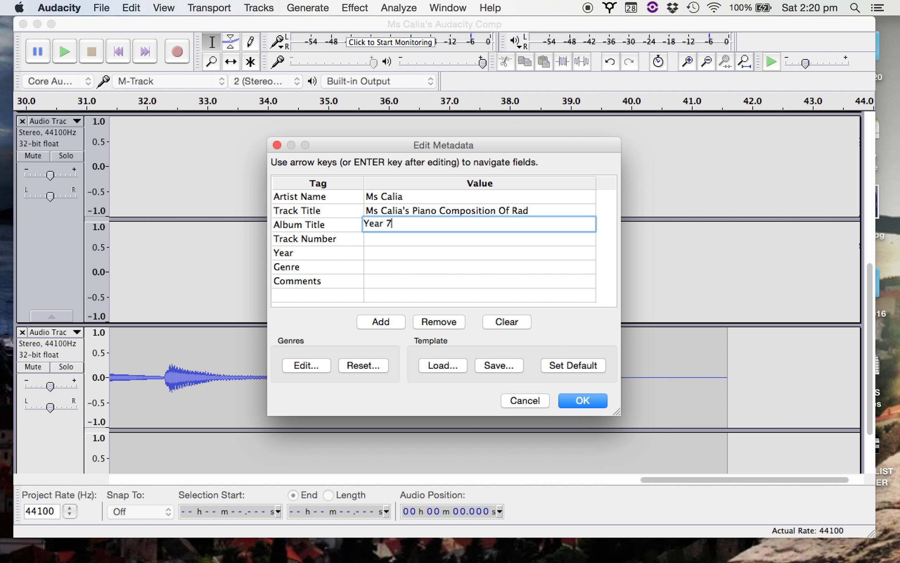
text( Music)
click(392, 238)
text(1)
click(386, 253)
text(2016)
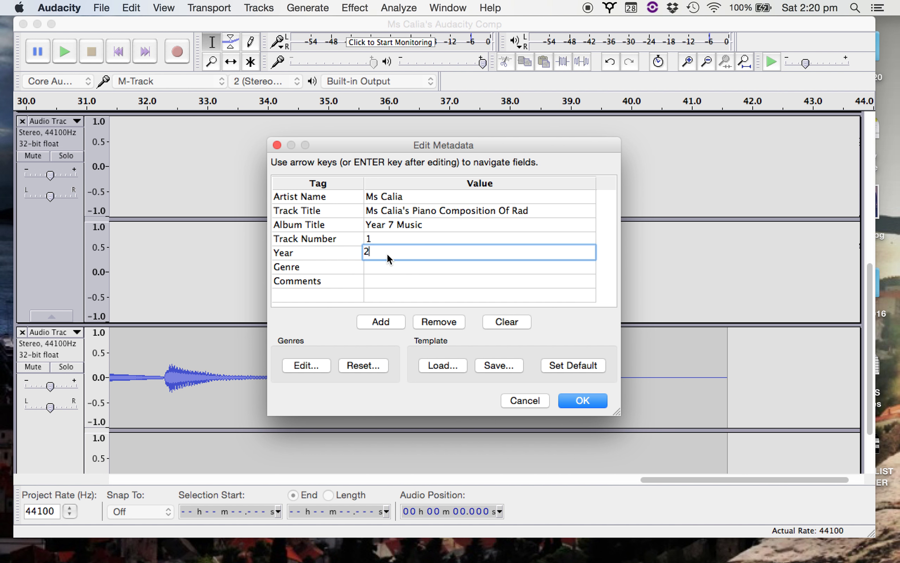
Set the metadata genre to Instrumental and enter the comment "Thanks for listening"
click(381, 267)
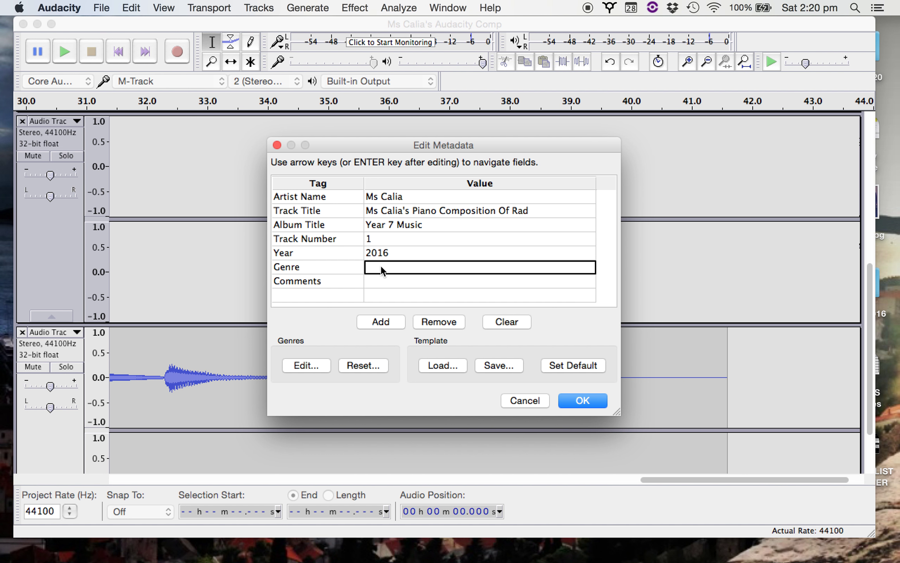
click(380, 266)
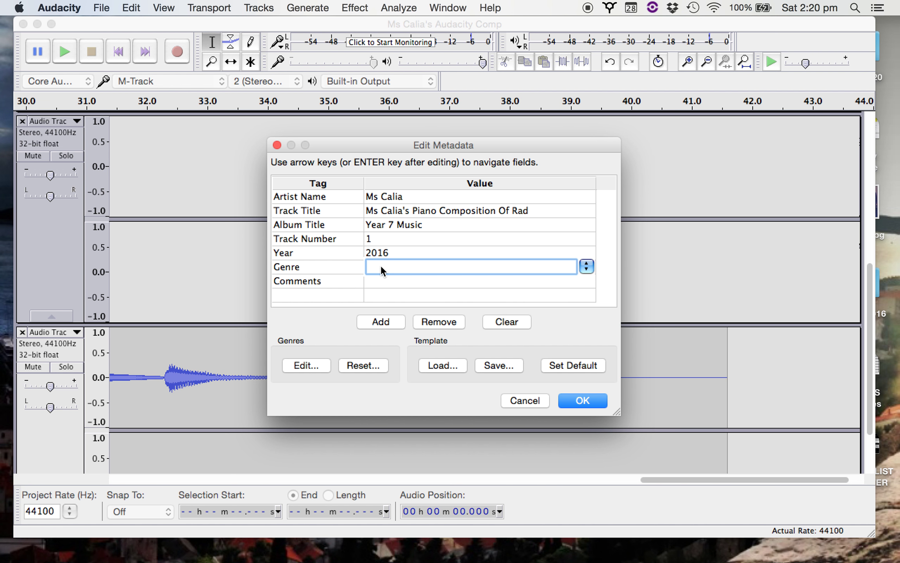
click(586, 266)
scroll(618, 438, down, 5)
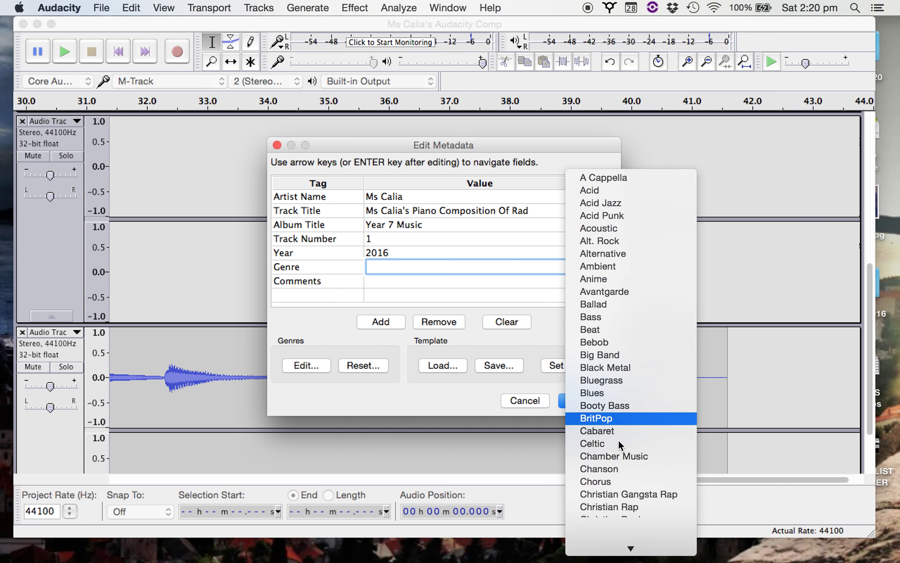
scroll(619, 443, down, 8)
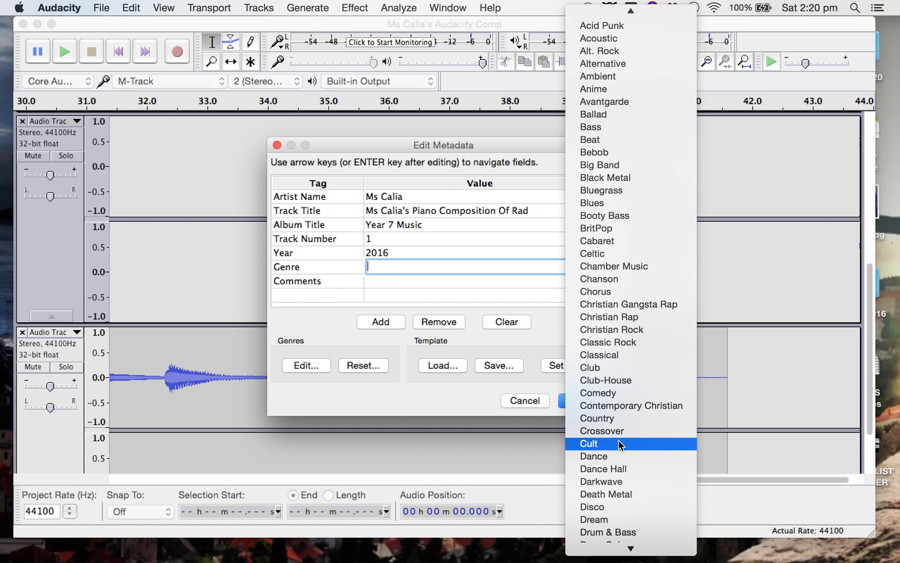
scroll(619, 444, down, 10)
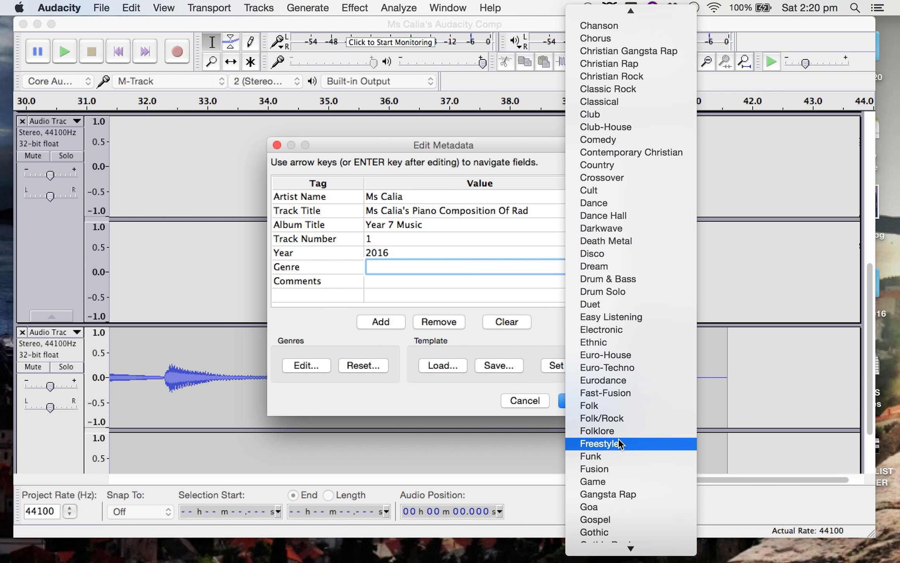
scroll(620, 444, down, 6)
scroll(620, 444, down, 10)
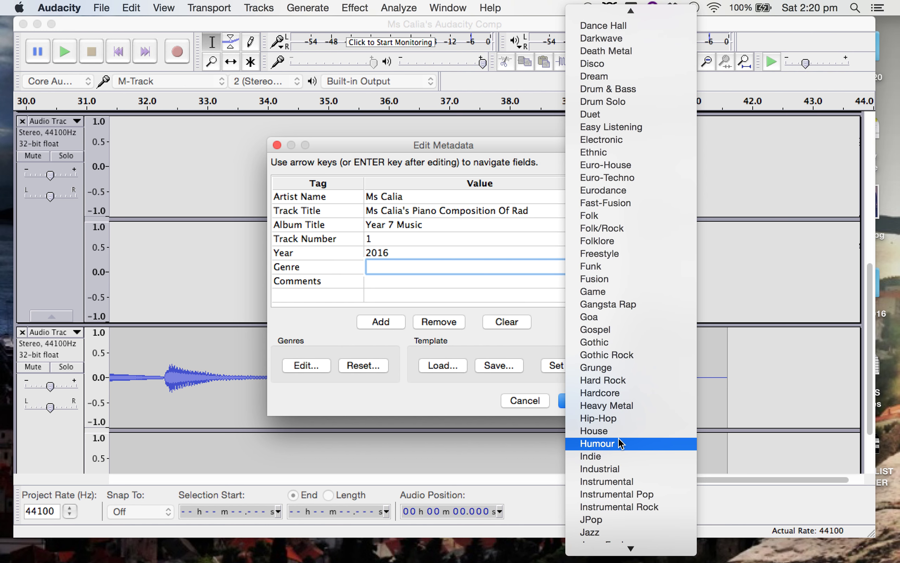
click(613, 343)
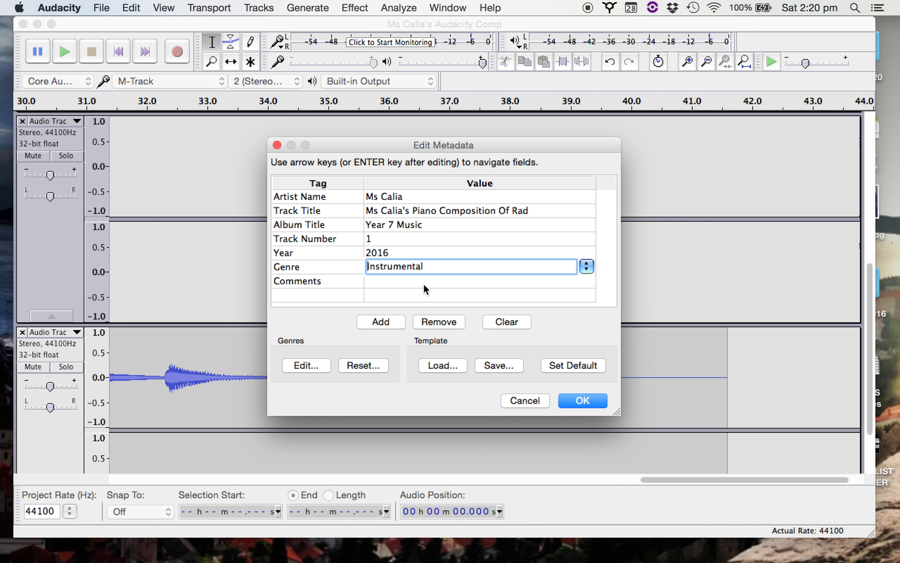
click(421, 280)
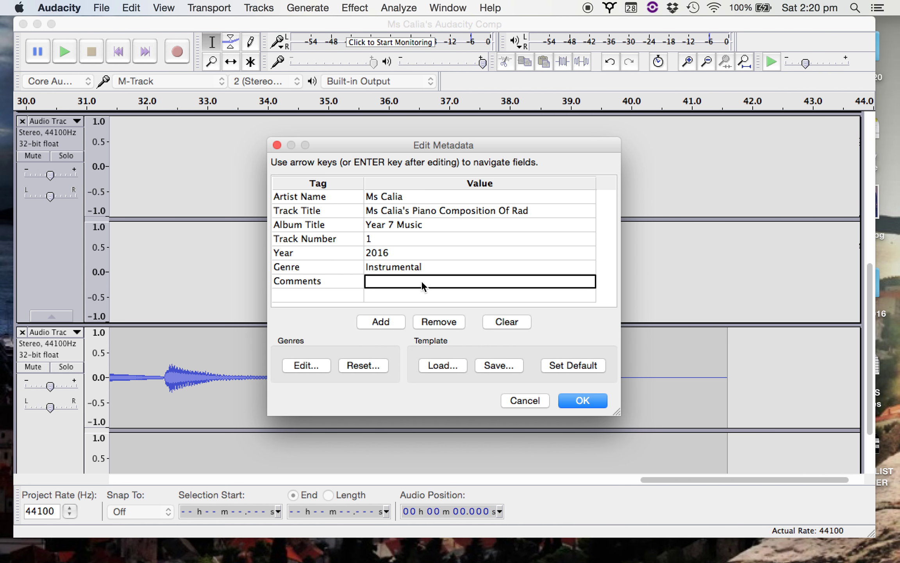
text(Thanks for listening)
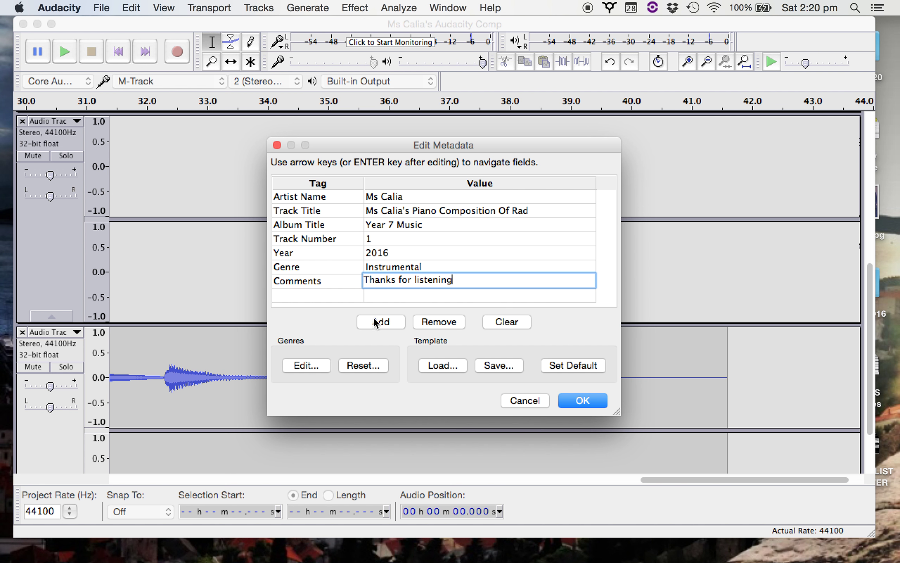
key(Return)
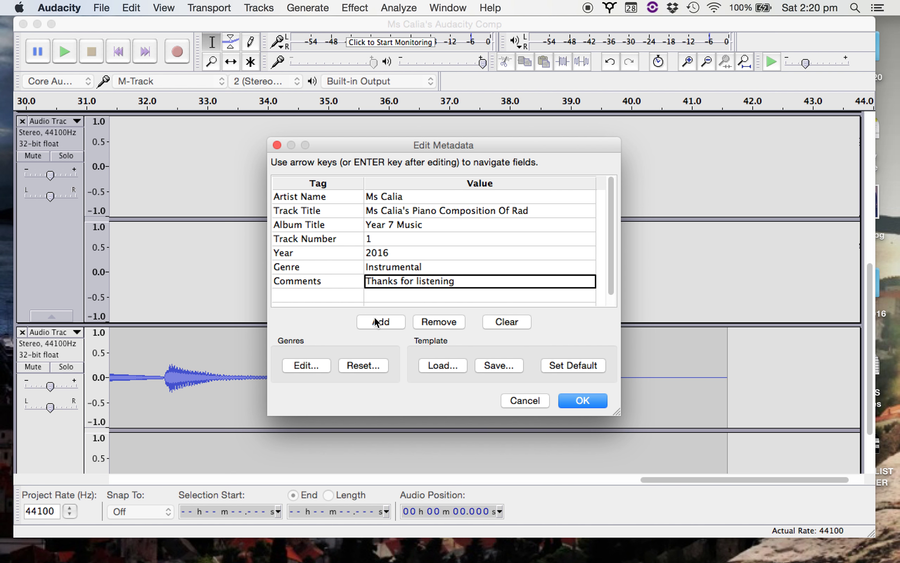
Confirm the metadata and try to complete the MP3 export using the LAME library at /usr/local/lib/audacity/libmp3lame.dylib
click(581, 400)
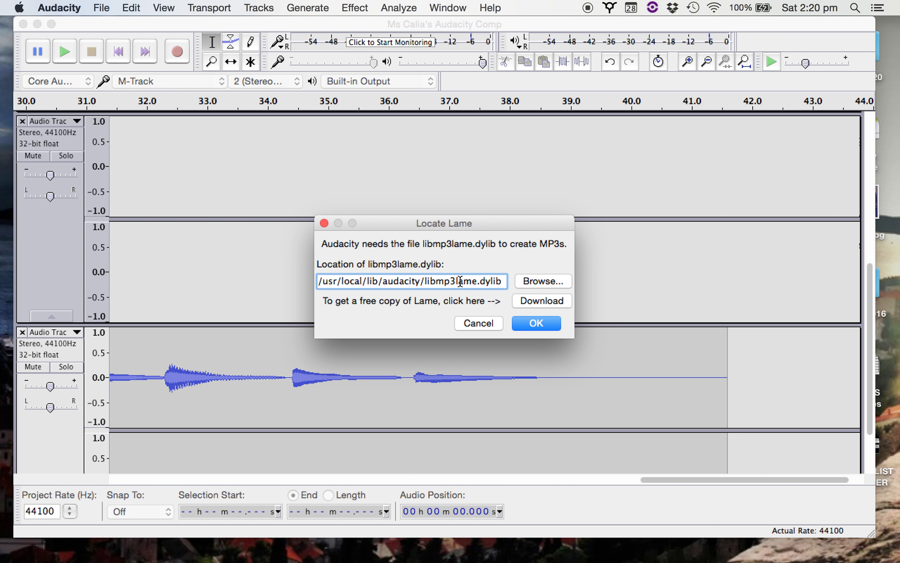
click(537, 324)
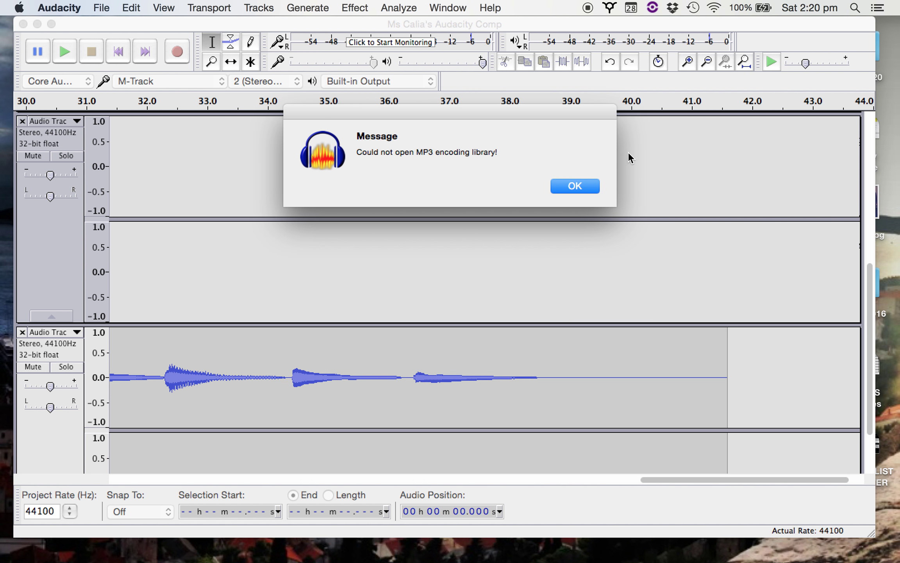
click(584, 191)
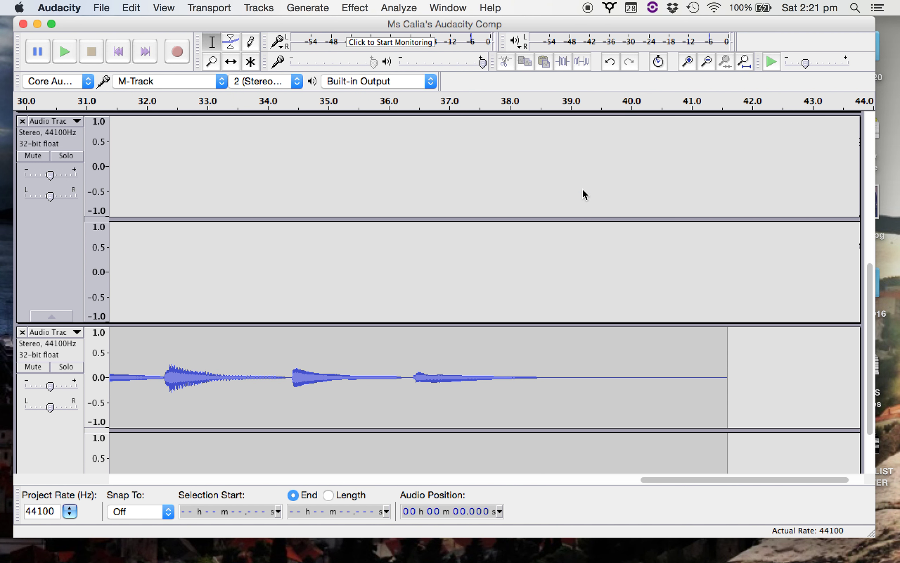
click(119, 7)
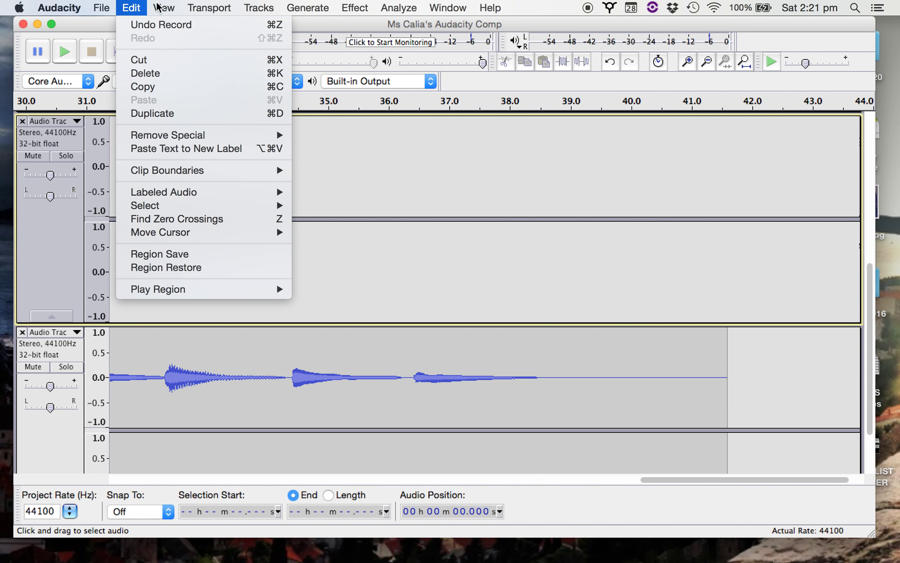
mouse_move(259, 8)
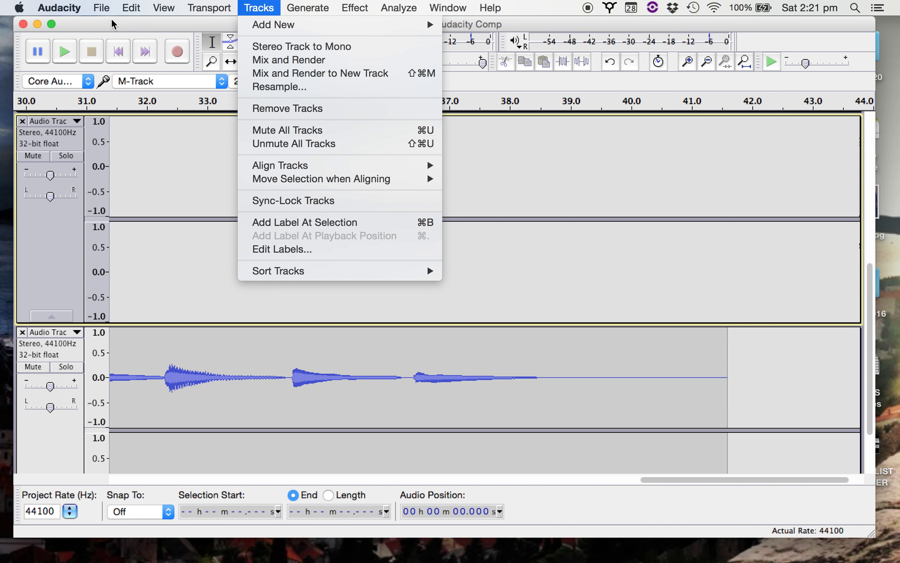
mouse_move(102, 8)
click(109, 40)
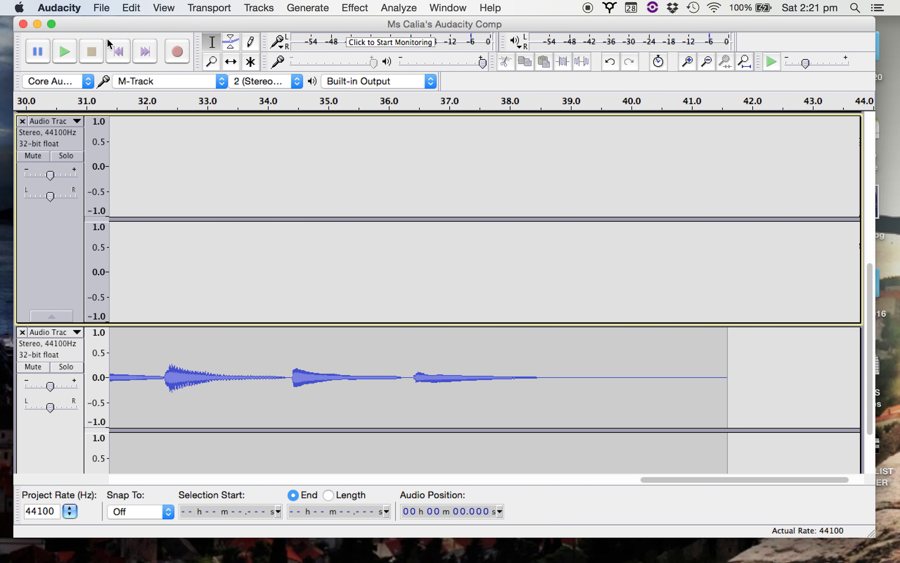
Try to export the audio as MP3 to Year 7 Piano CAT Resources, accepting the stereo mixdown and the filled-in metadata
click(101, 8)
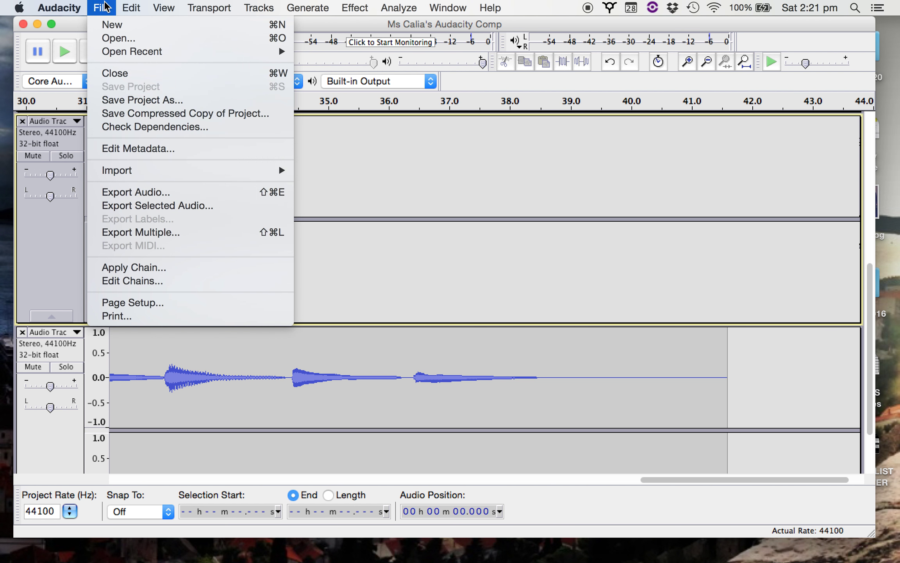
click(146, 191)
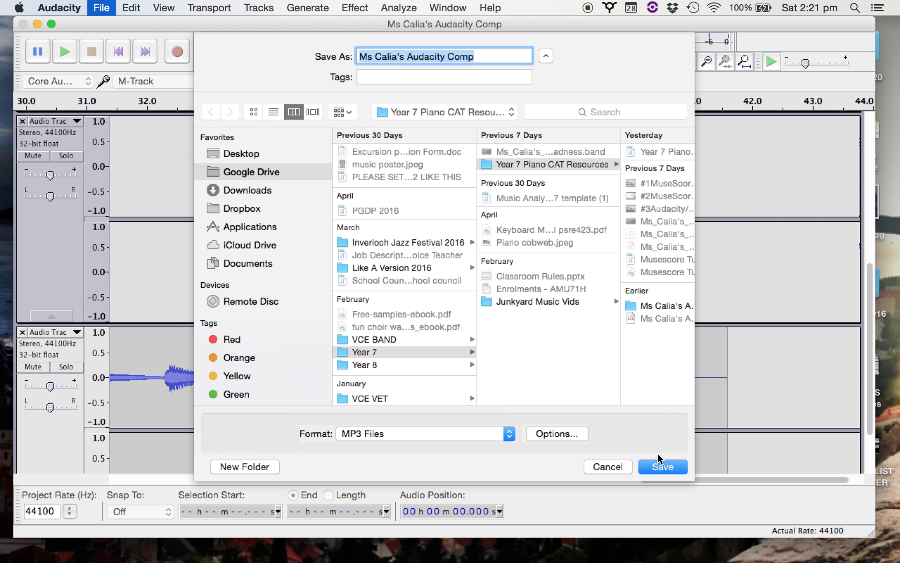
click(657, 467)
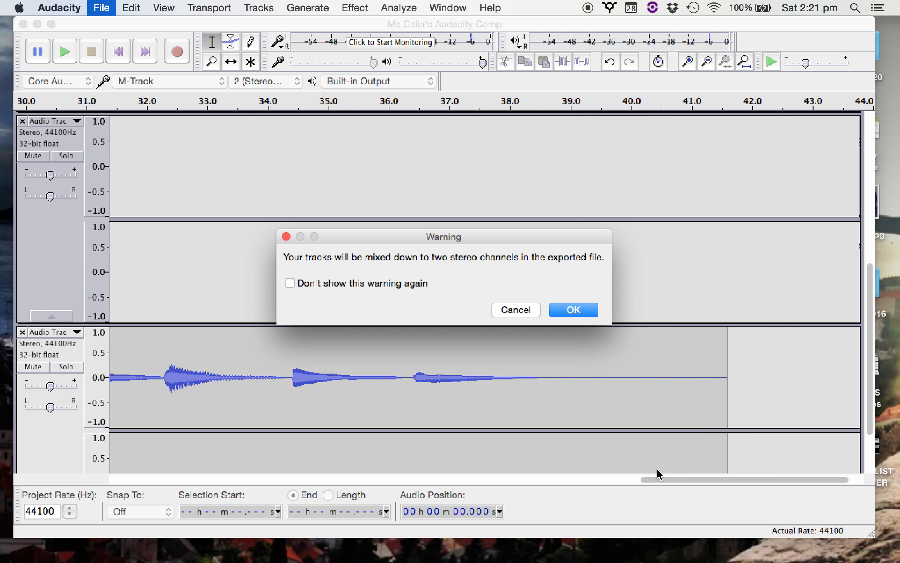
click(573, 307)
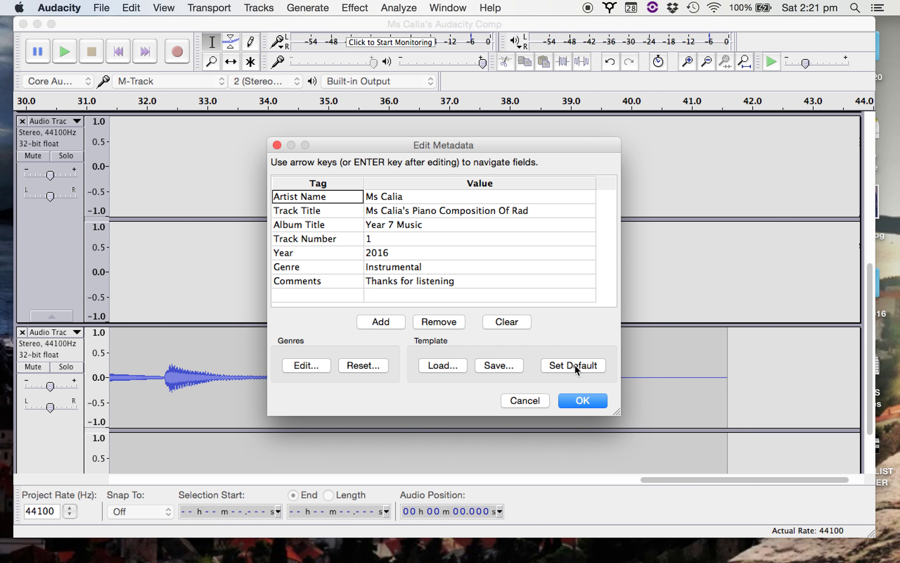
click(583, 400)
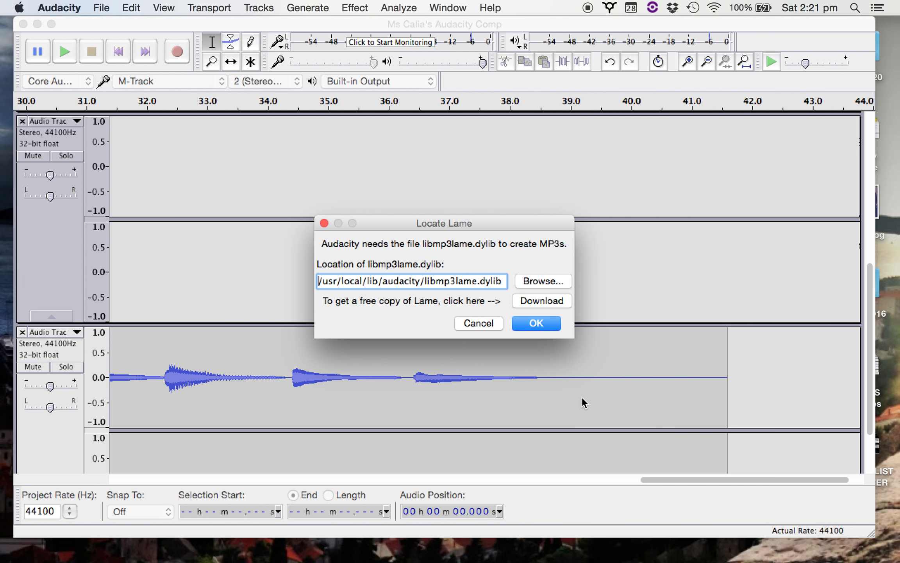
click(540, 284)
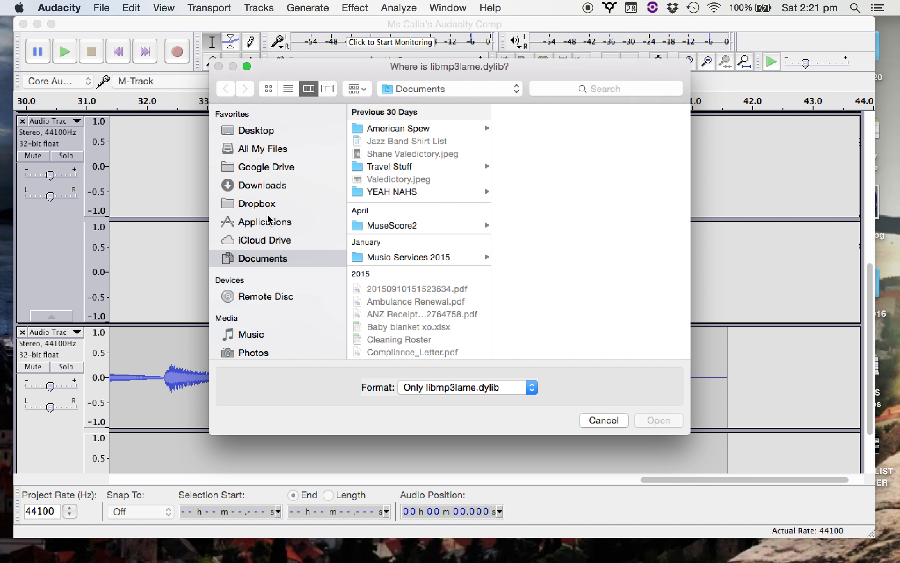
click(532, 387)
click(490, 410)
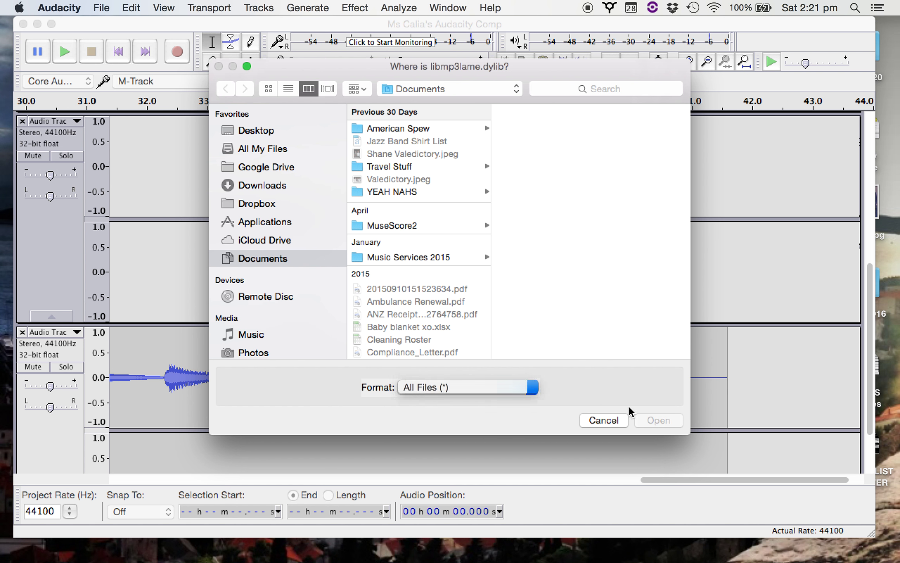
click(462, 386)
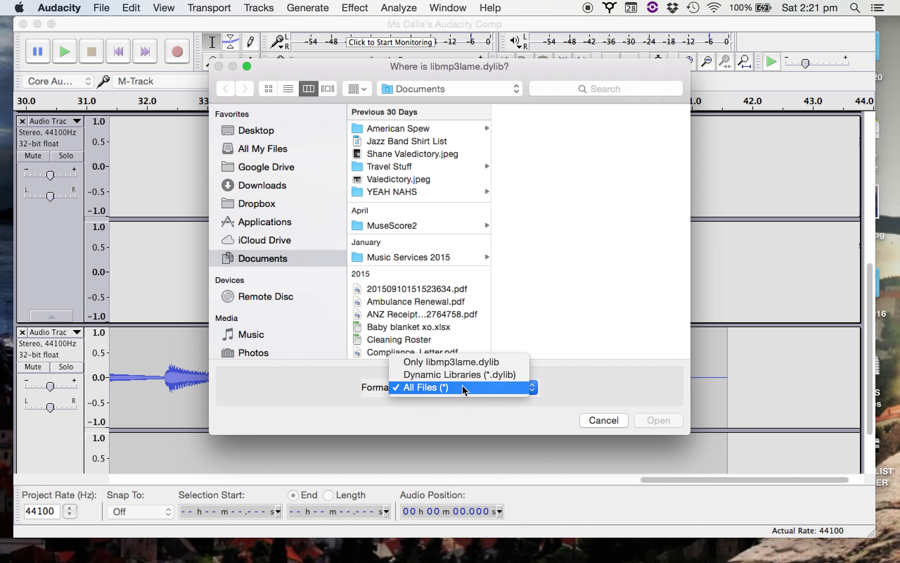
click(462, 360)
click(616, 425)
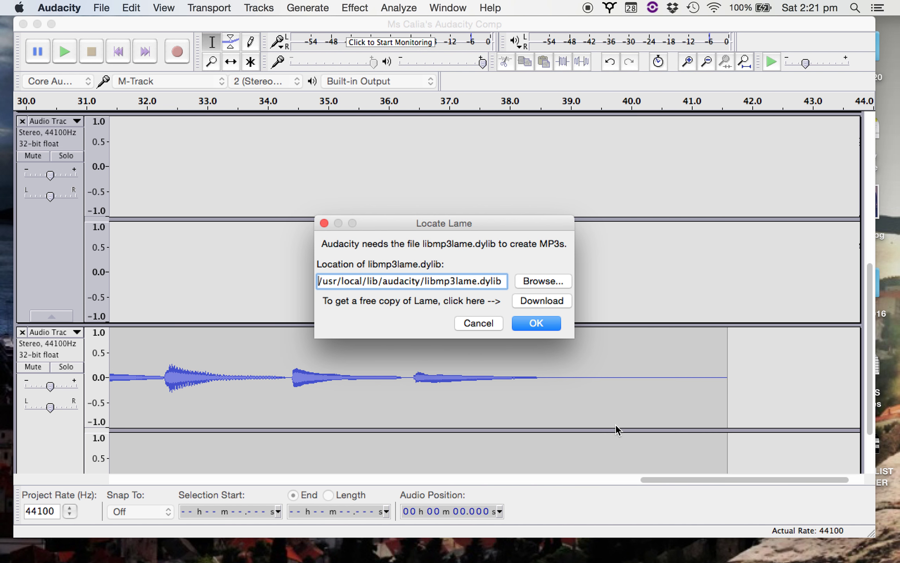
Open the LAME download instructions in Chrome, and return to Audacity to cancel the MP3 export
click(537, 304)
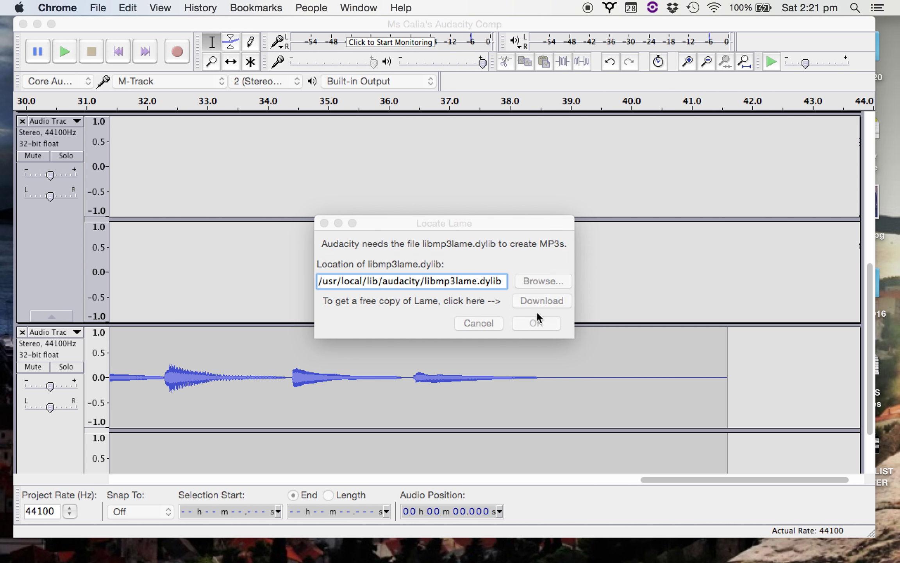
key(ctrl+Up)
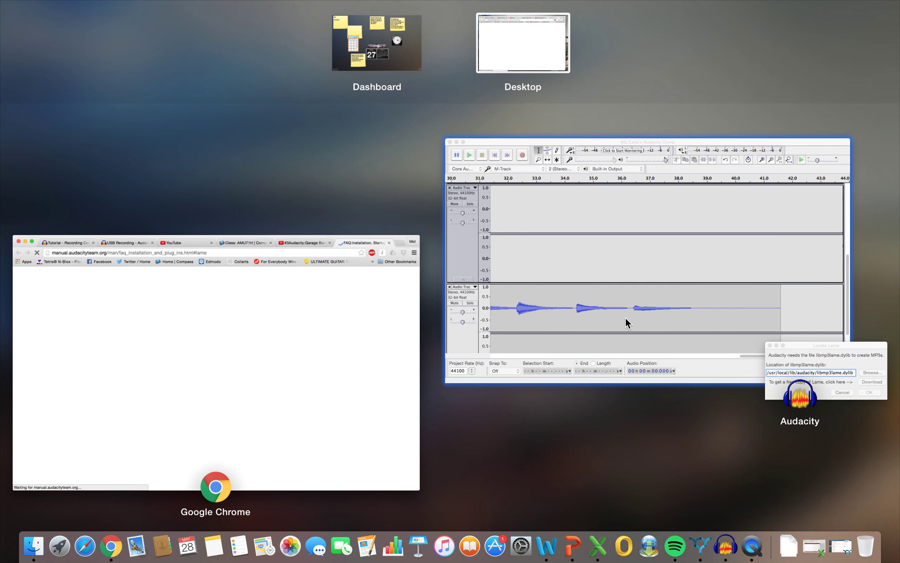
click(617, 317)
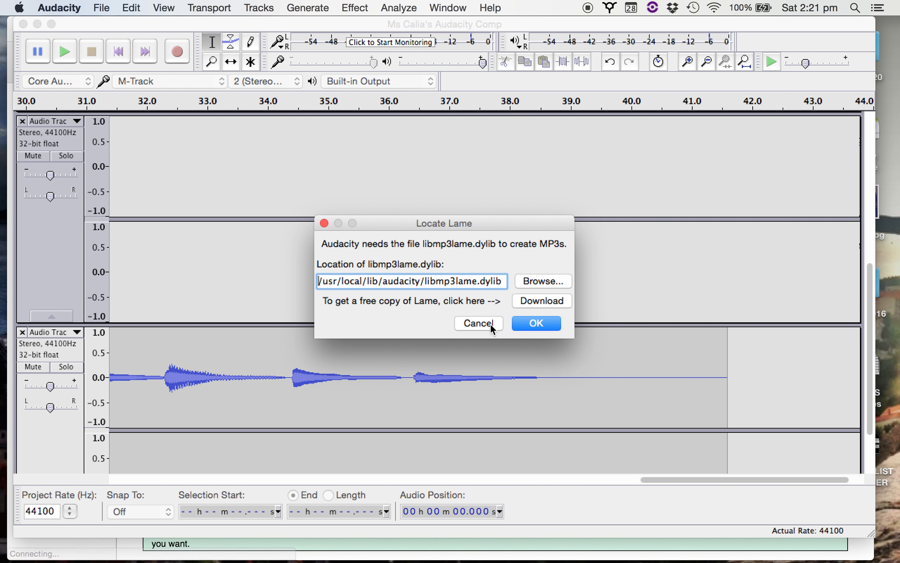
click(490, 323)
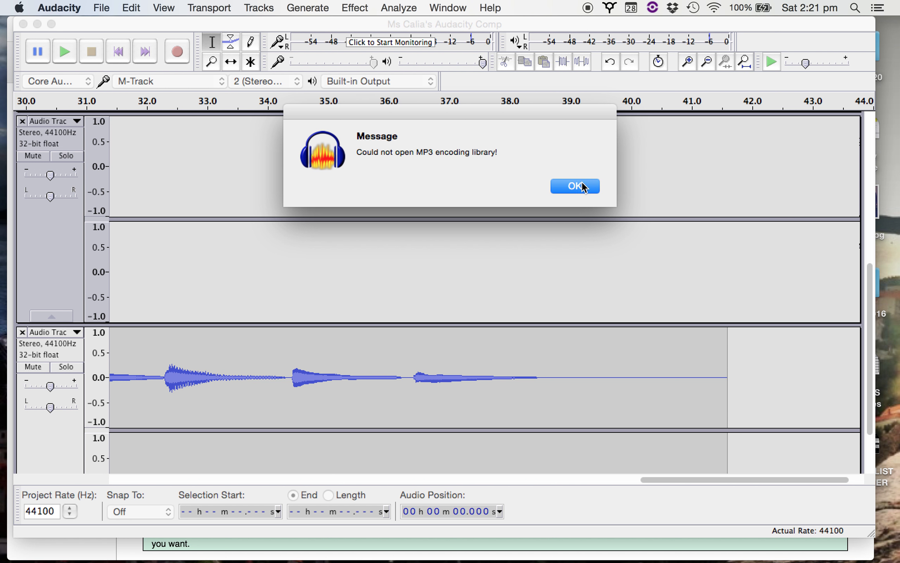
click(582, 186)
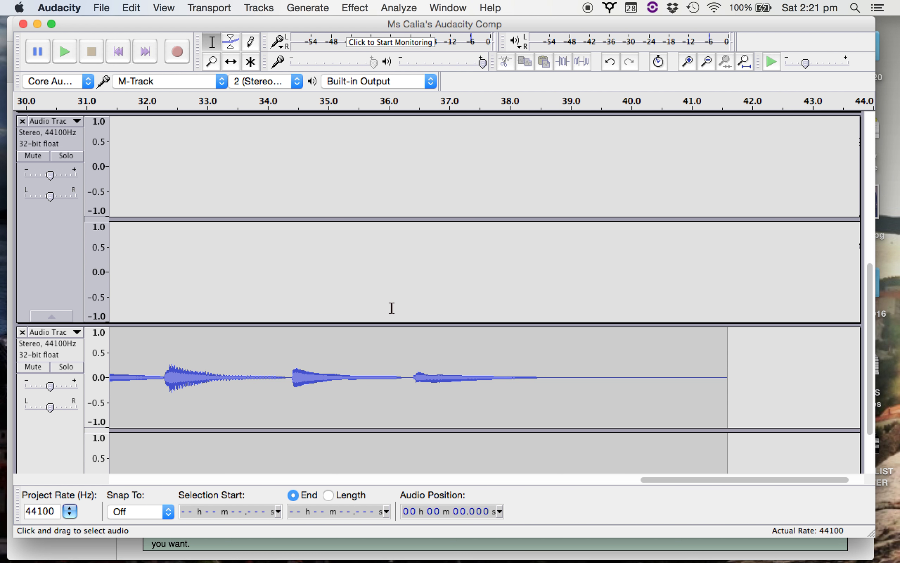
Switch to Chrome and examine the submission and result entry page of the YEAR 7 CAT 2 PIANO learning task in Music 7
mouse_move(567, 560)
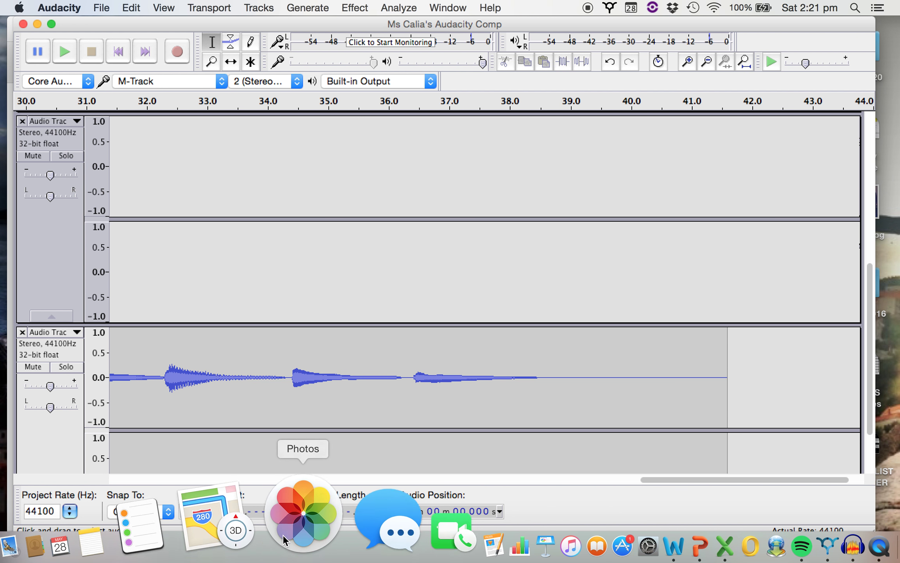
click(113, 543)
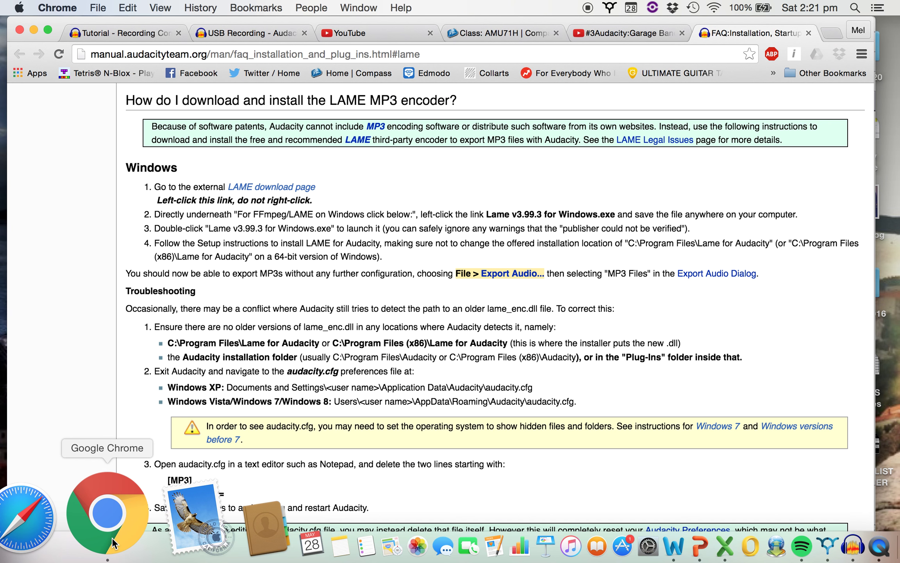
click(459, 30)
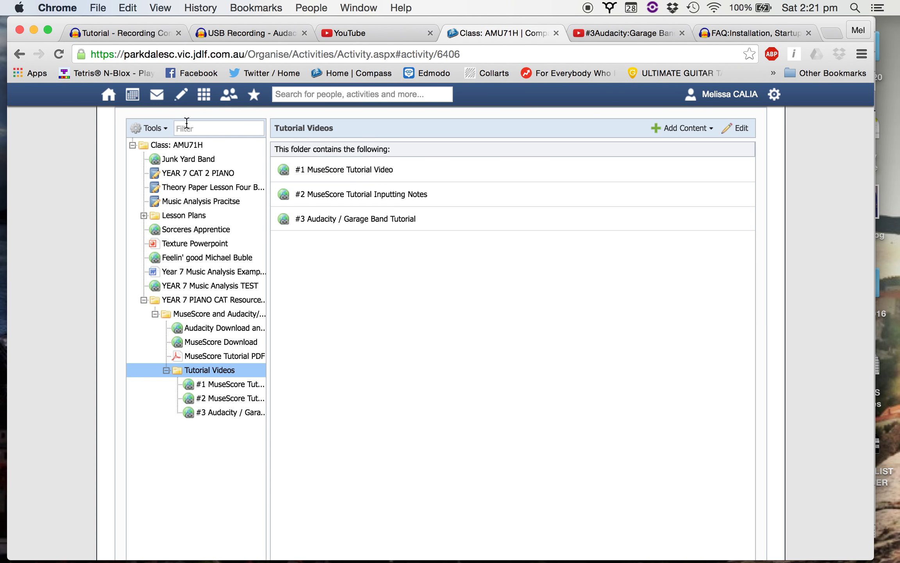
click(266, 184)
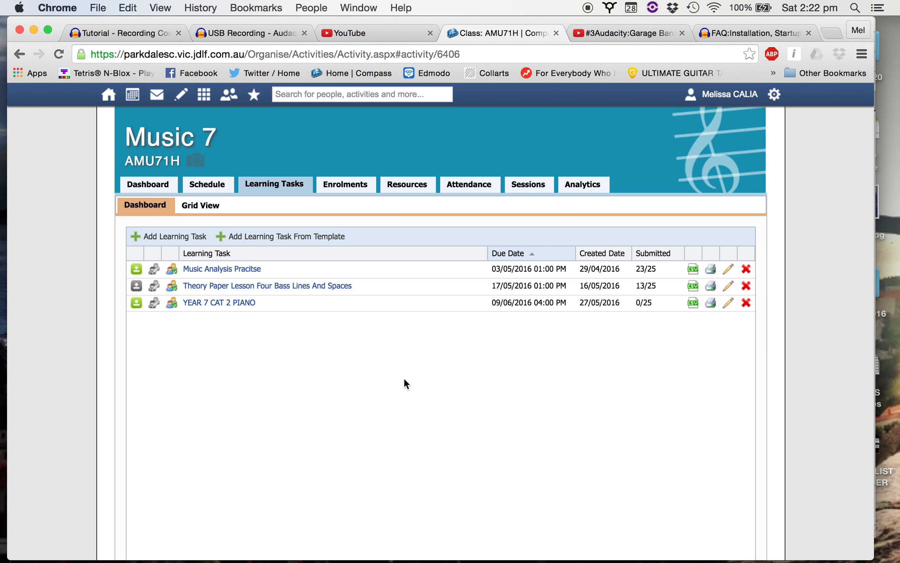
click(243, 309)
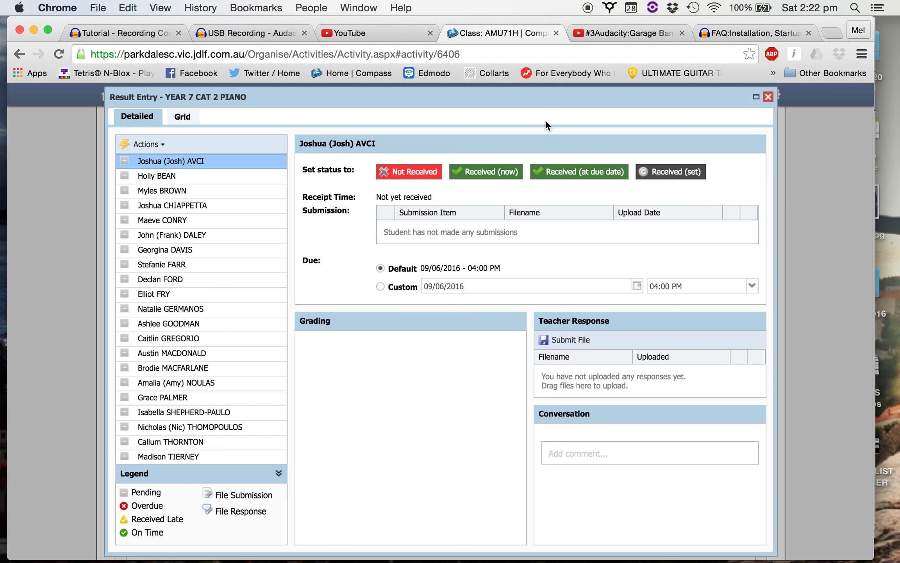
click(768, 98)
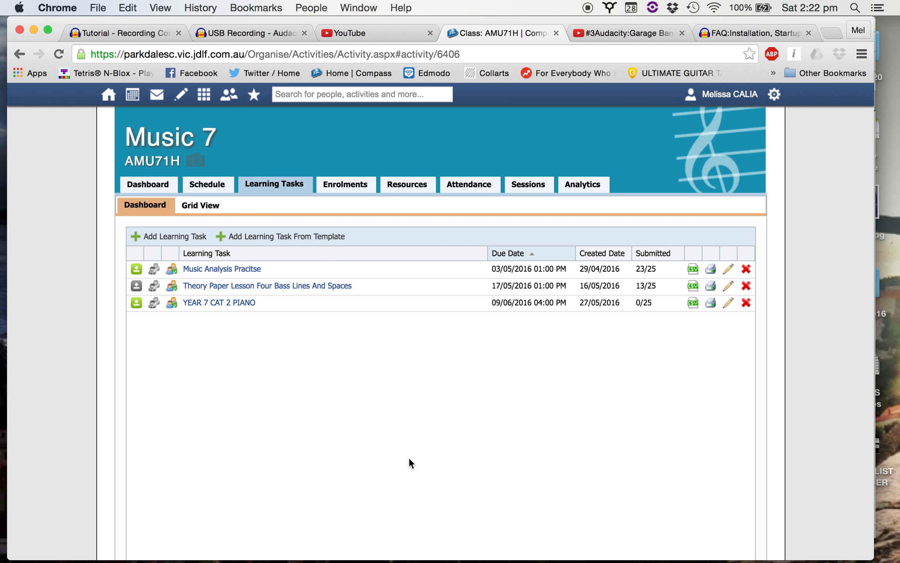